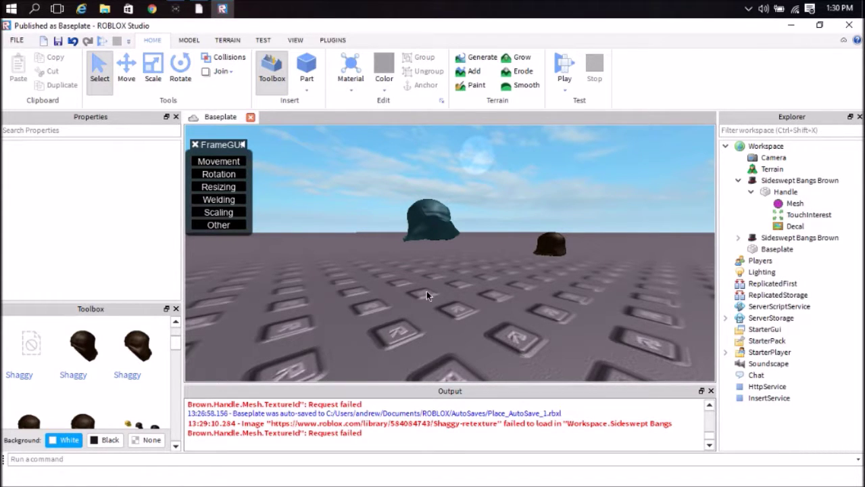
Inspect the brown hair model's Handle parts and move it beside the teal hair.
{"action": "scroll", "coordinate": [537, 252], "scroll_direction": "down", "scroll_amount": 5}
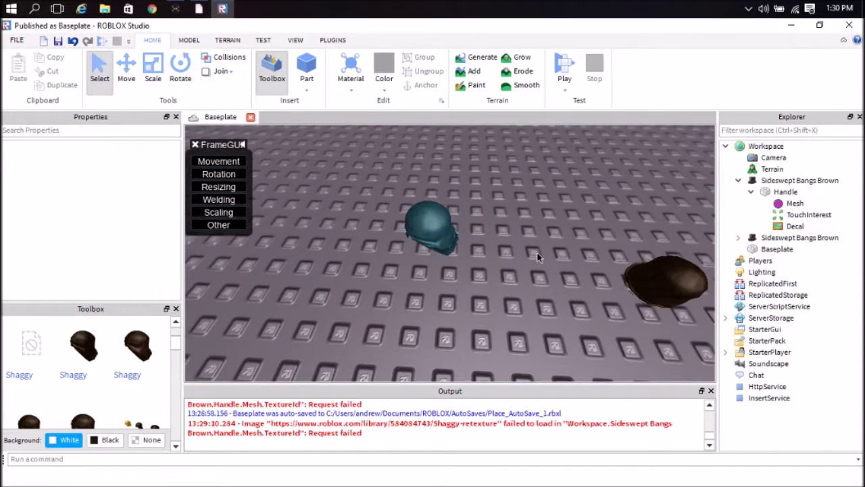
{"action": "scroll", "coordinate": [536, 252], "scroll_direction": "up", "scroll_amount": 5}
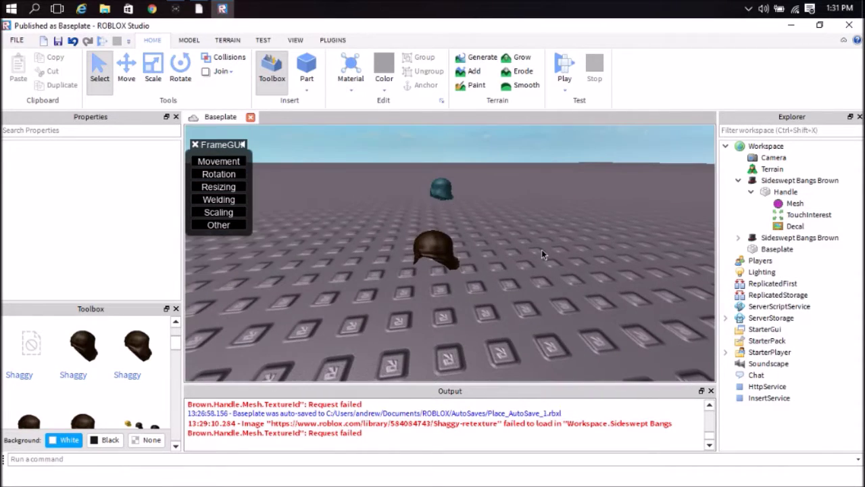
{"action": "scroll", "coordinate": [541, 249], "scroll_direction": "down", "scroll_amount": 2}
{"action": "scroll", "coordinate": [541, 249], "scroll_direction": "down", "scroll_amount": 2}
{"action": "scroll", "coordinate": [541, 249], "scroll_direction": "down", "scroll_amount": 2}
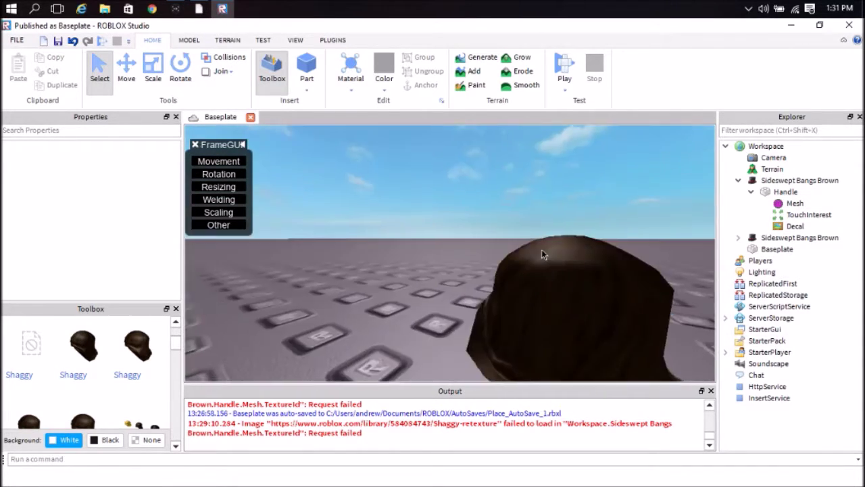
{"action": "scroll", "coordinate": [541, 249], "scroll_direction": "up", "scroll_amount": 3}
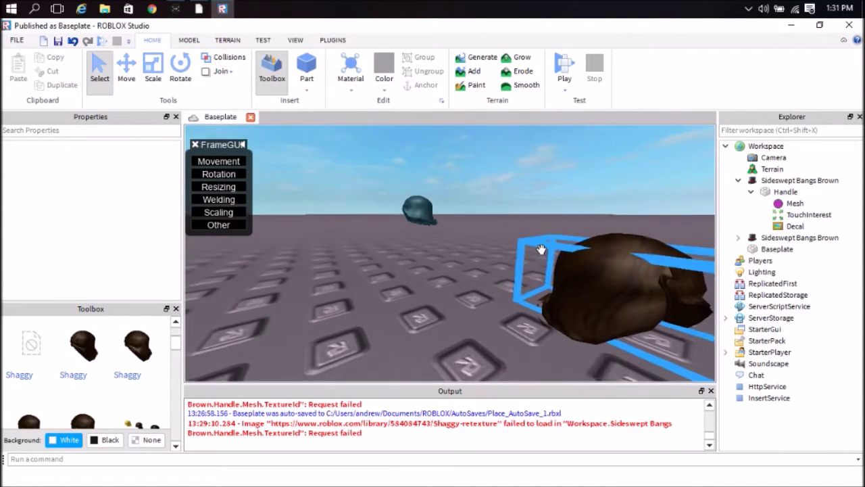
{"action": "scroll", "coordinate": [542, 249], "scroll_direction": "down", "scroll_amount": 5}
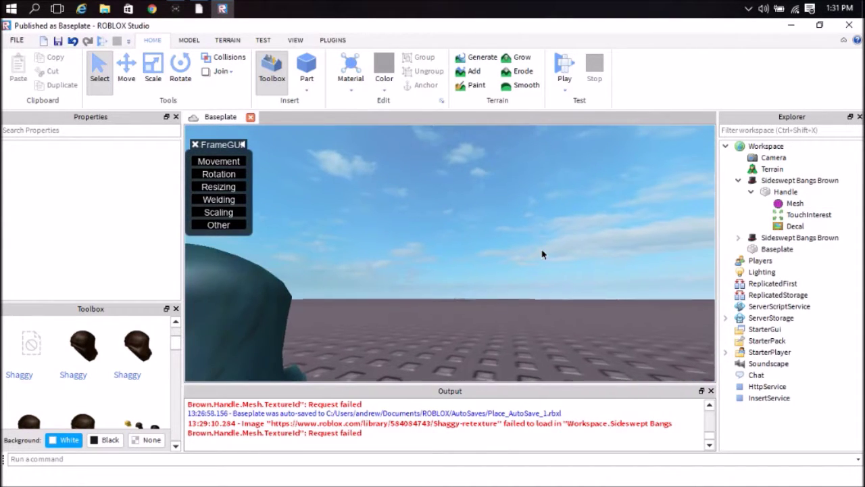
{"action": "scroll", "coordinate": [541, 254], "scroll_direction": "down", "scroll_amount": 2}
{"action": "scroll", "coordinate": [542, 254], "scroll_direction": "up", "scroll_amount": 3}
{"action": "scroll", "coordinate": [541, 254], "scroll_direction": "down", "scroll_amount": 2}
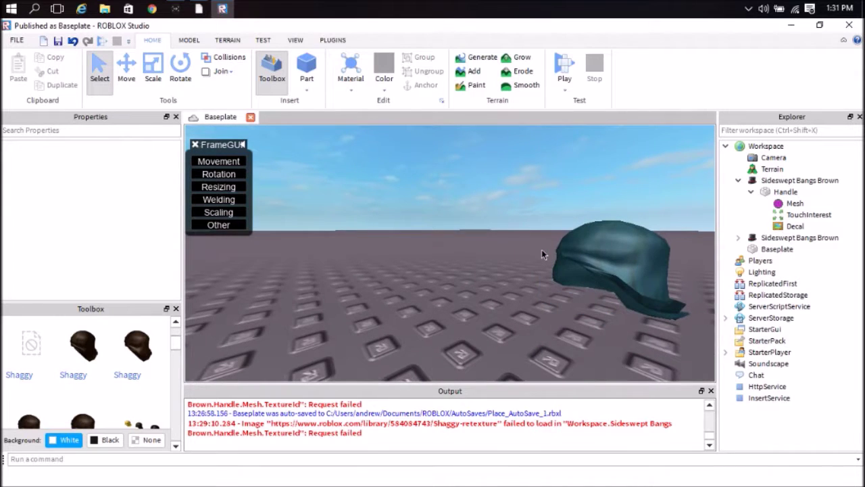
{"action": "scroll", "coordinate": [541, 254], "scroll_direction": "down", "scroll_amount": 5}
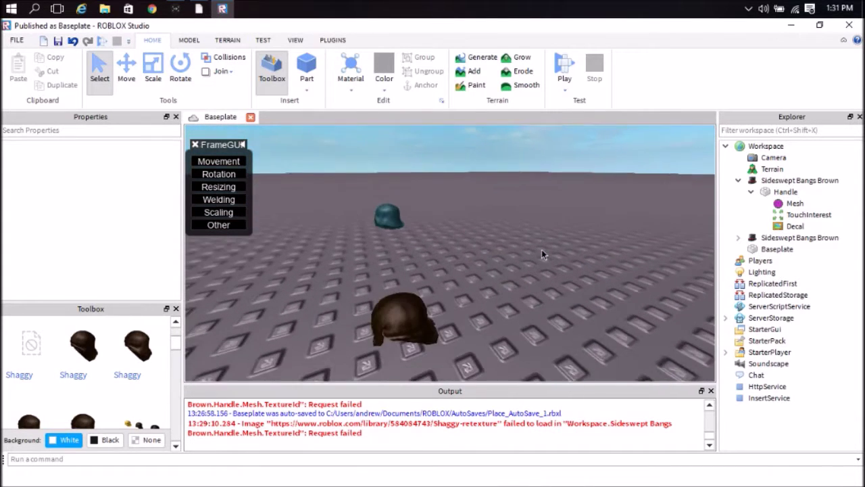
{"action": "scroll", "coordinate": [542, 254], "scroll_direction": "up", "scroll_amount": 5}
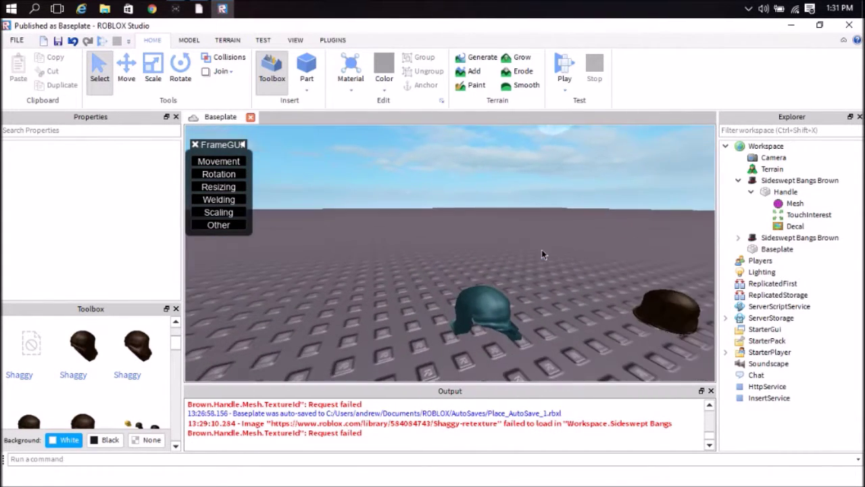
{"action": "scroll", "coordinate": [541, 255], "scroll_direction": "down", "scroll_amount": 2}
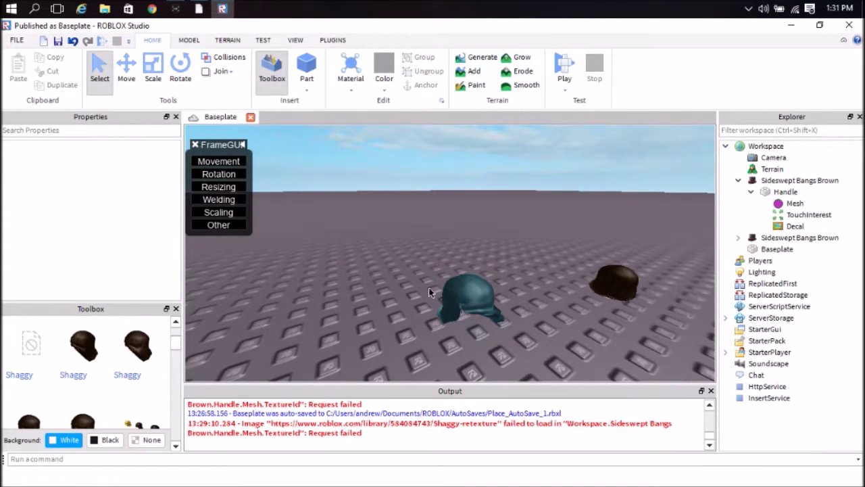
{"action": "left_click", "coordinate": [618, 270]}
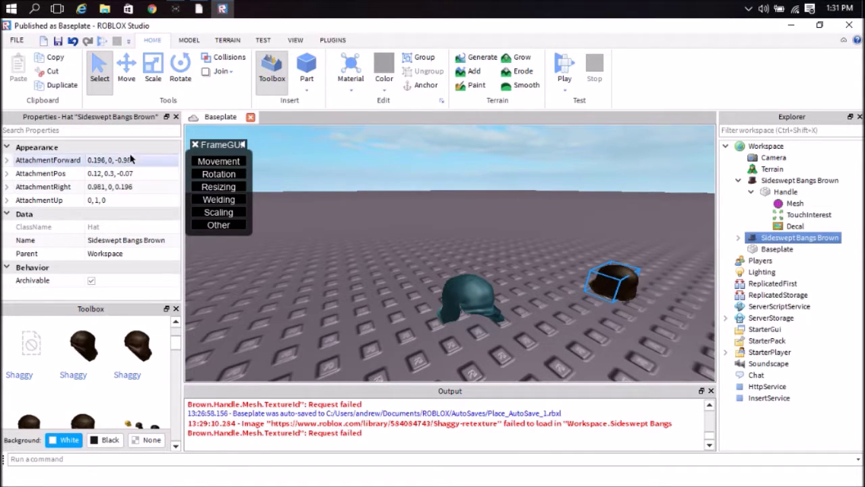
{"action": "left_click", "coordinate": [741, 239]}
{"action": "left_click", "coordinate": [752, 249]}
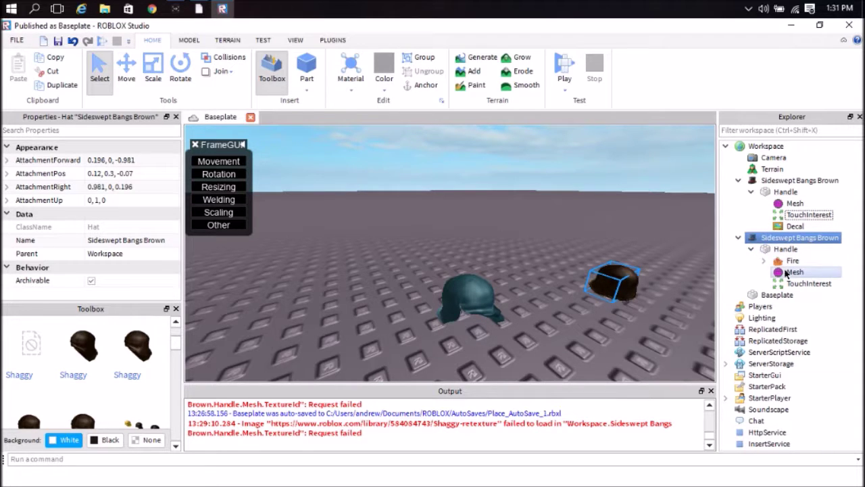
{"action": "left_click", "coordinate": [738, 238]}
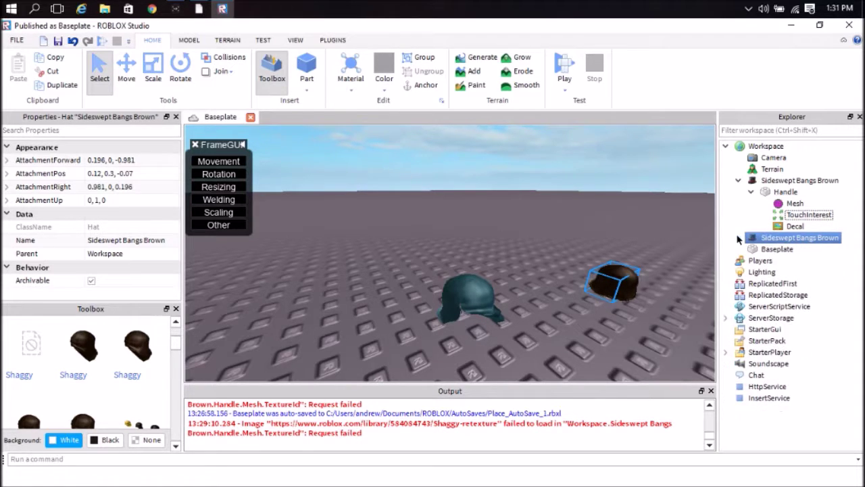
{"action": "left_click_drag", "start_coordinate": [636, 290], "coordinate": [324, 305]}
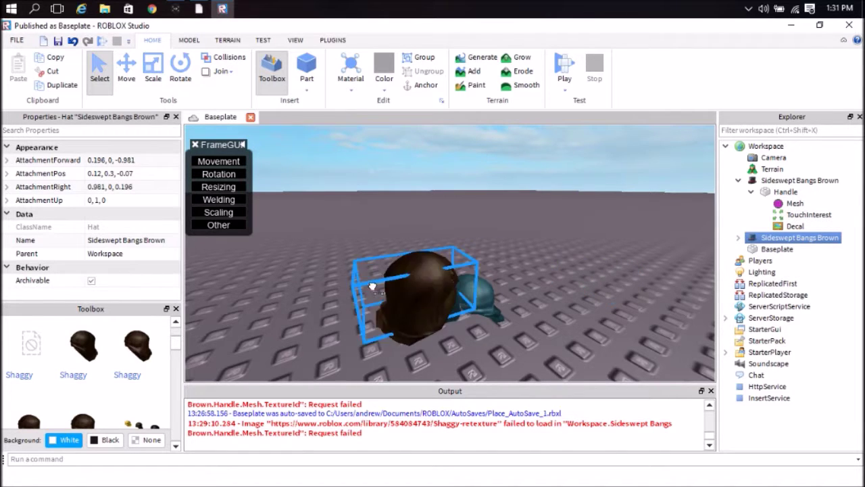
Copy the brown hair Mesh's TextureId address and minimize Roblox Studio.
{"action": "left_click", "coordinate": [738, 238]}
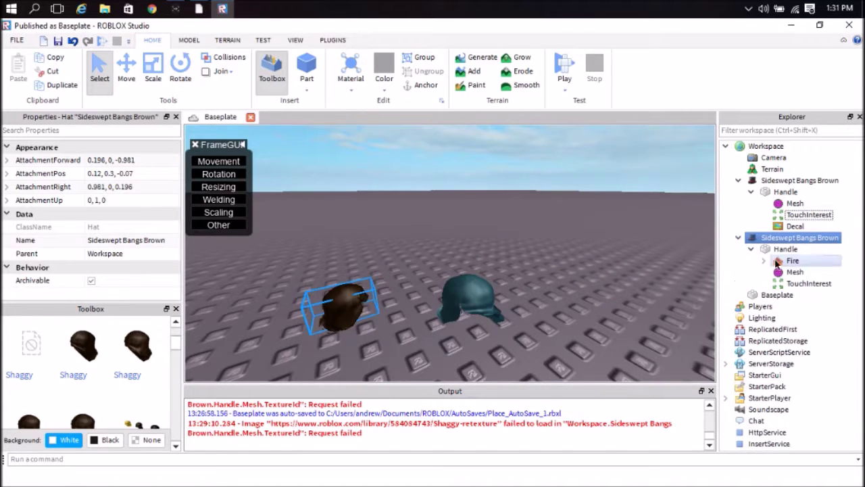
{"action": "left_click", "coordinate": [793, 271]}
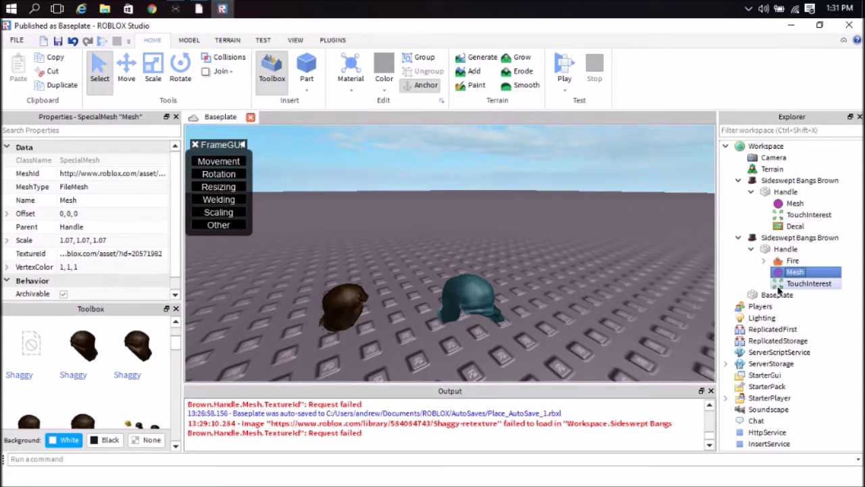
{"action": "left_click", "coordinate": [104, 259]}
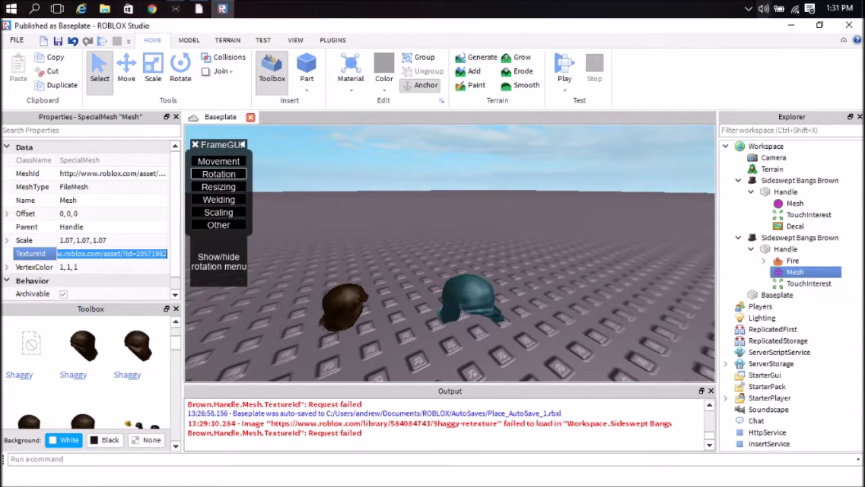
{"action": "left_click", "coordinate": [791, 25]}
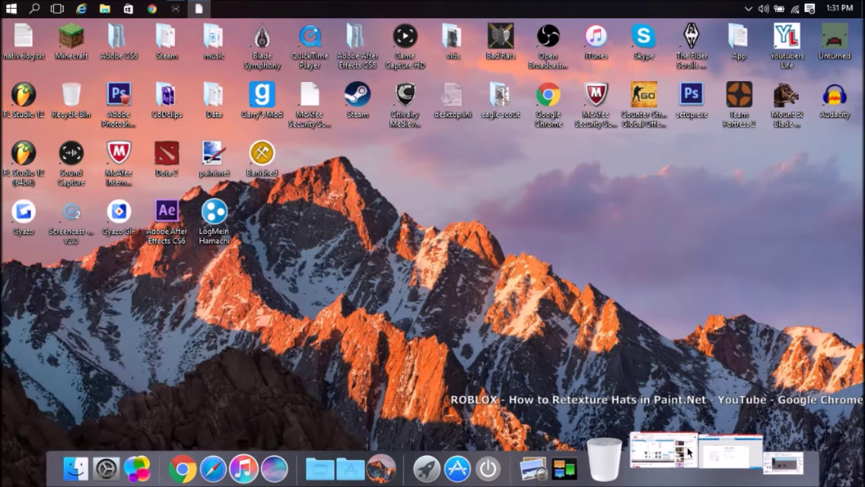
Load the copied TextureId address in Chrome to download the texture, then open the download.
{"action": "left_click", "coordinate": [706, 449]}
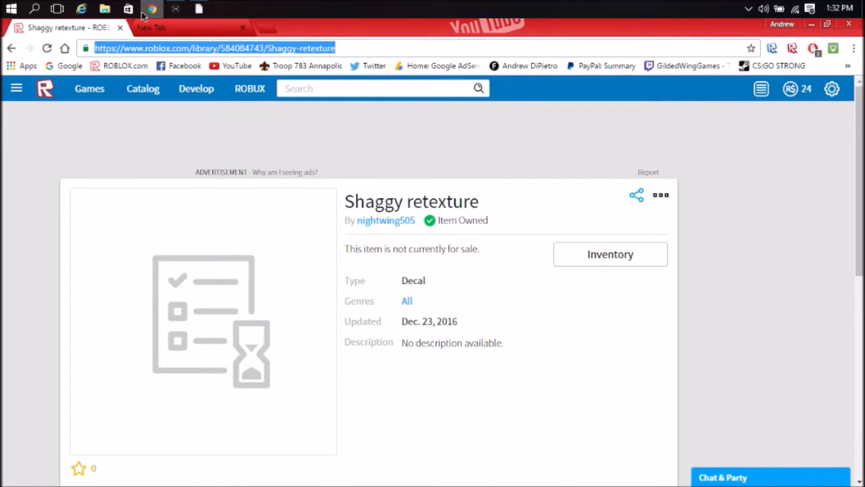
{"action": "type", "text": "http://www.roblox.com/asset/?id=20571982"}
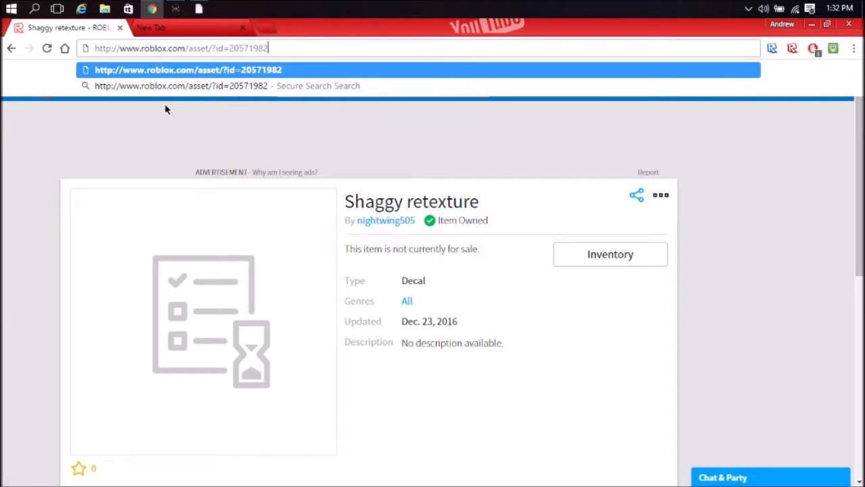
{"action": "key", "text": "Return"}
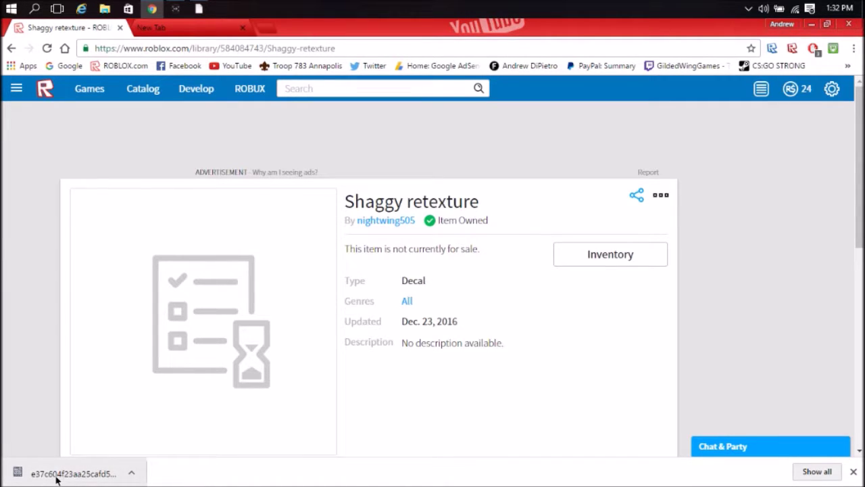
{"action": "left_click", "coordinate": [57, 476]}
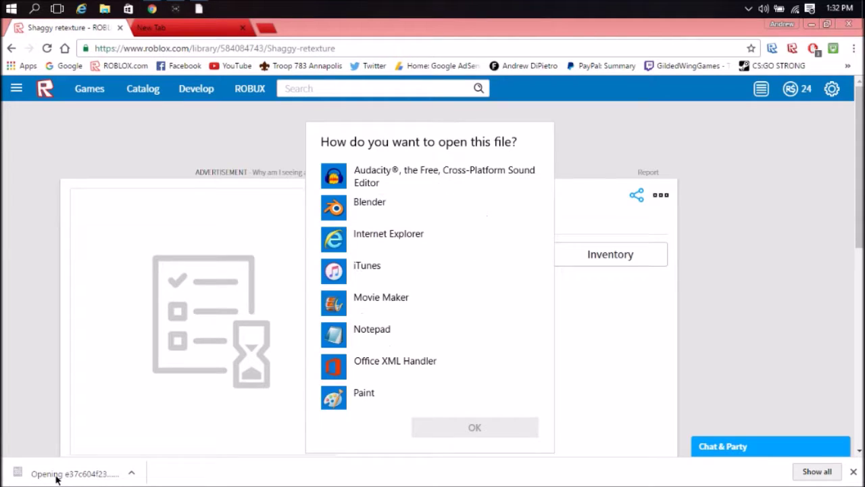
Open the texture in Paint and save it over Shaggy retexture.png, then close Paint.
{"action": "left_click", "coordinate": [344, 405]}
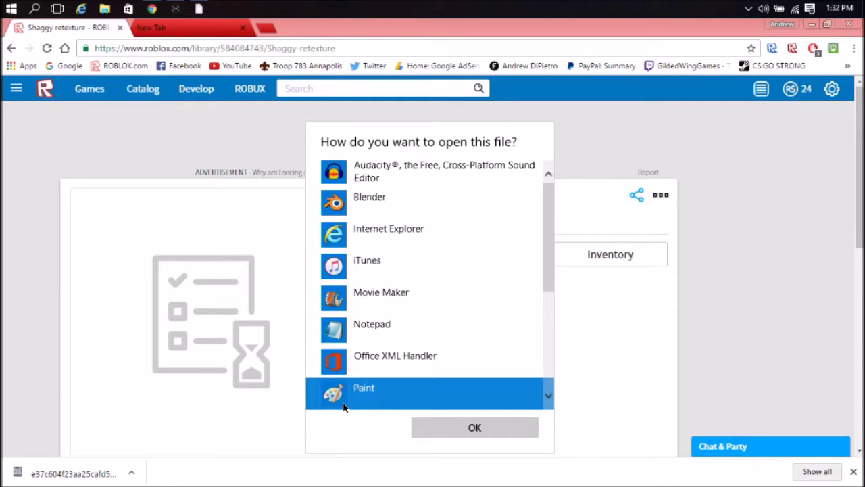
{"action": "double_click", "coordinate": [344, 406]}
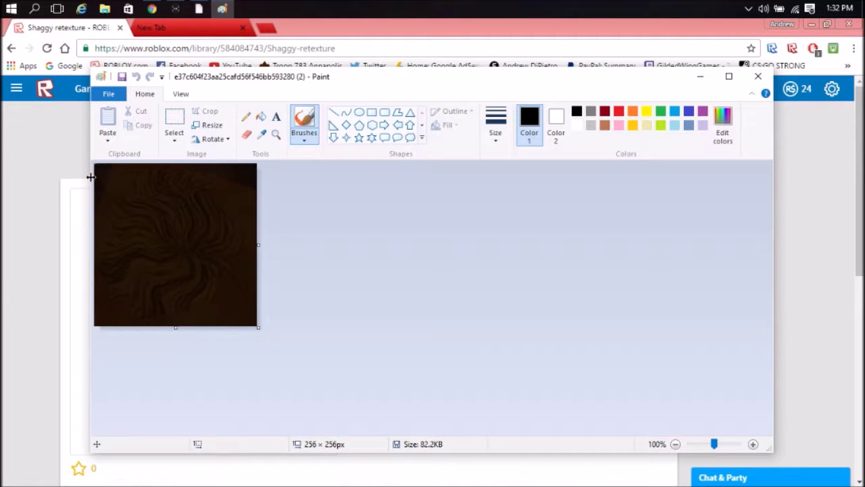
{"action": "left_click", "coordinate": [108, 94]}
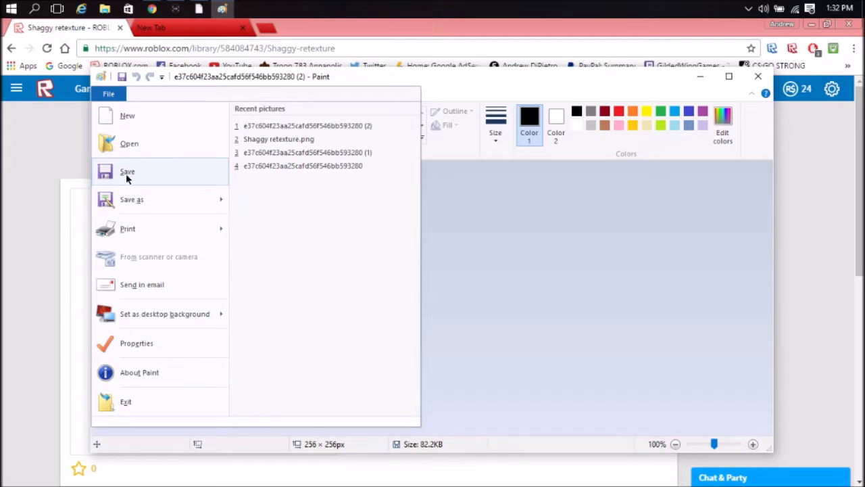
{"action": "left_click", "coordinate": [123, 198]}
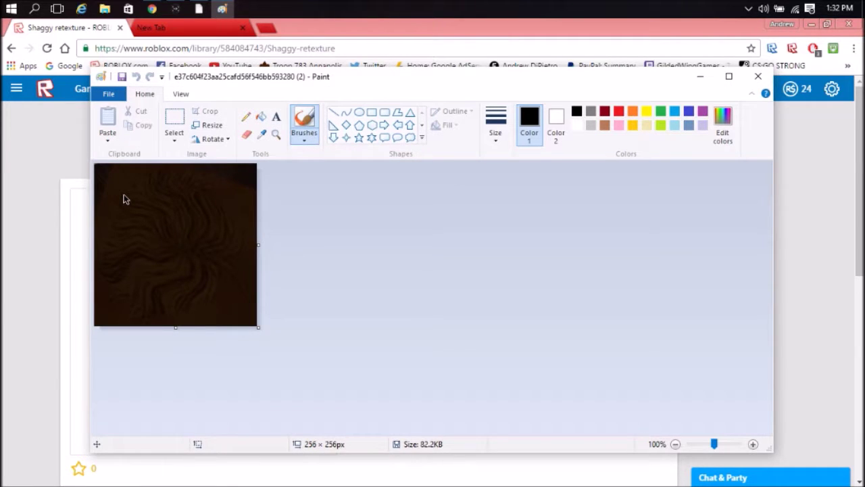
{"action": "type", "text": "sh"}
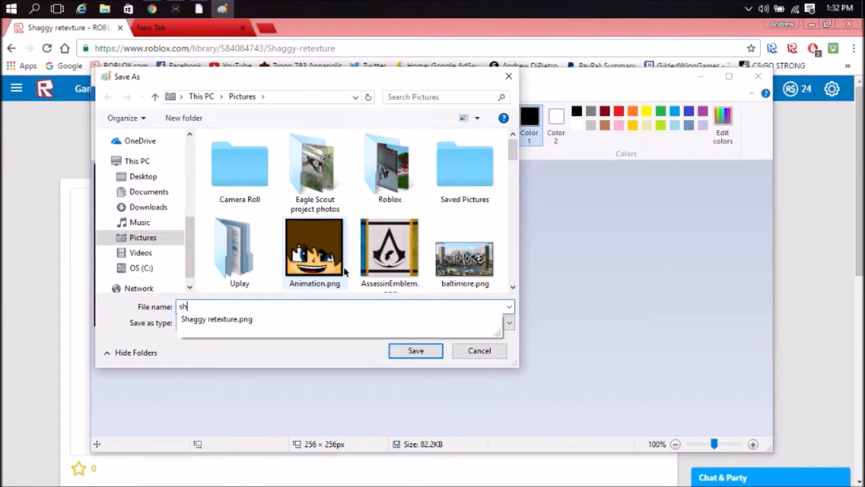
{"action": "type", "text": "aggy"}
{"action": "left_click", "coordinate": [413, 350]}
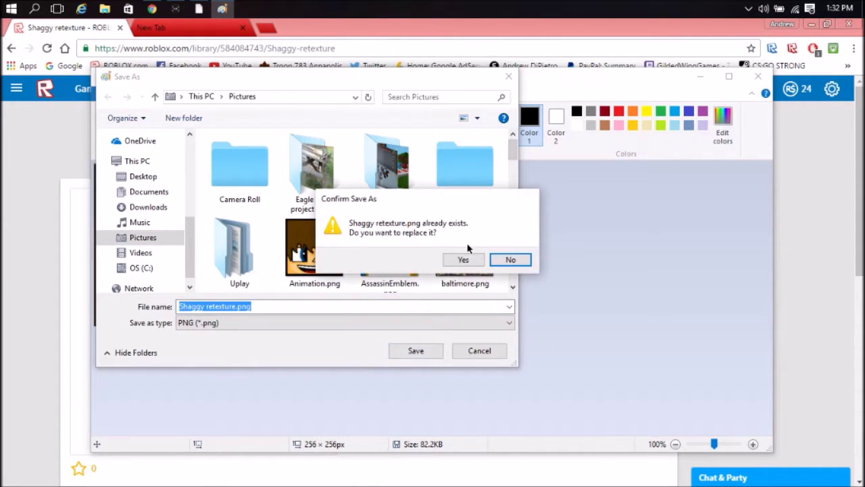
{"action": "left_click", "coordinate": [465, 259]}
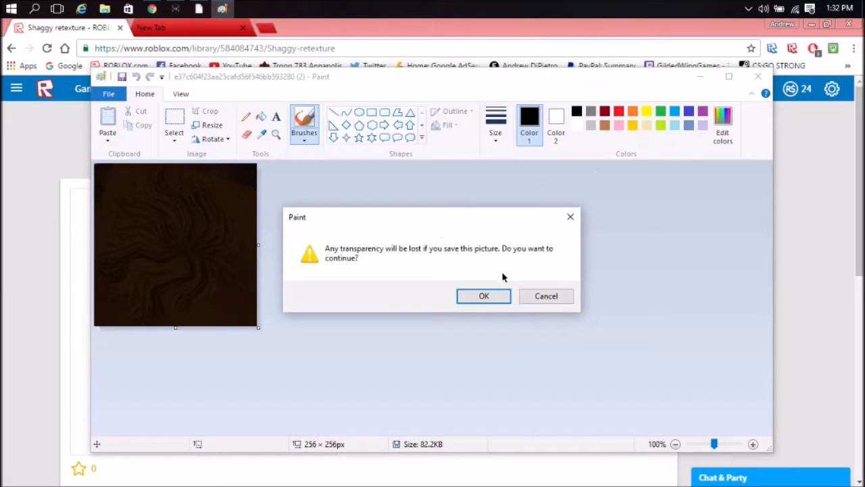
{"action": "left_click", "coordinate": [500, 297]}
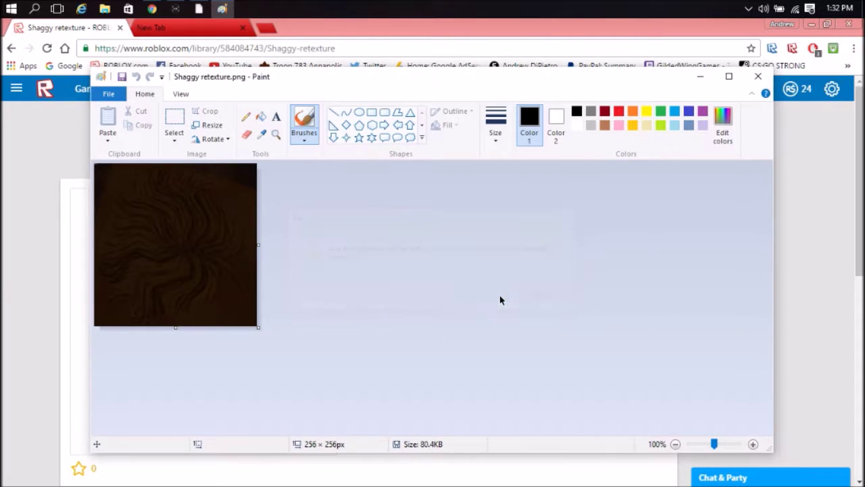
{"action": "left_click", "coordinate": [754, 79]}
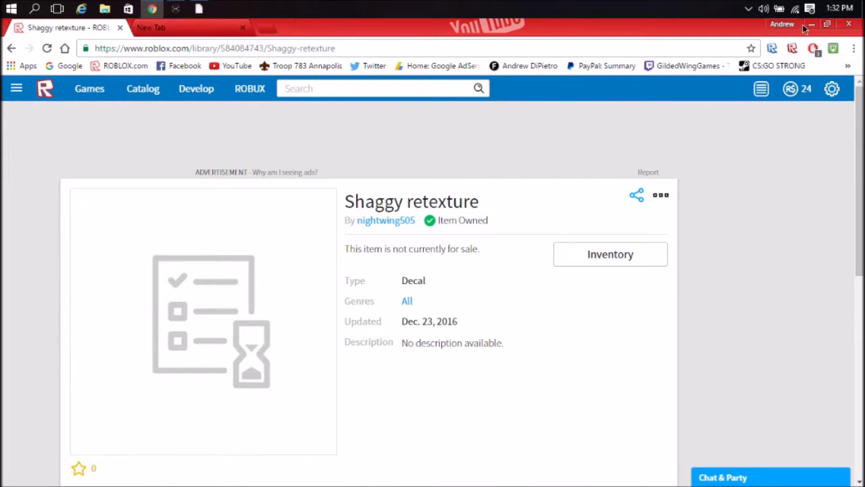
Close Chrome's empty New Tab and launch paint.net from its desktop icon.
{"action": "left_click", "coordinate": [250, 30]}
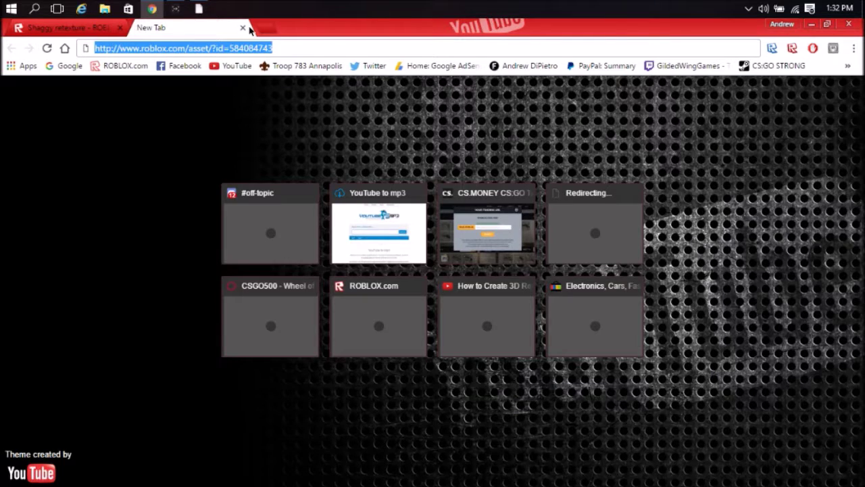
{"action": "left_click", "coordinate": [812, 25]}
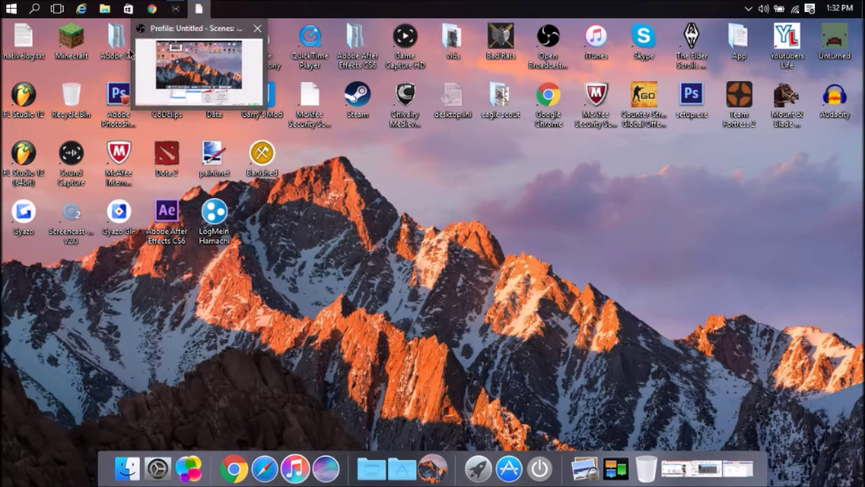
{"action": "double_click", "coordinate": [215, 164]}
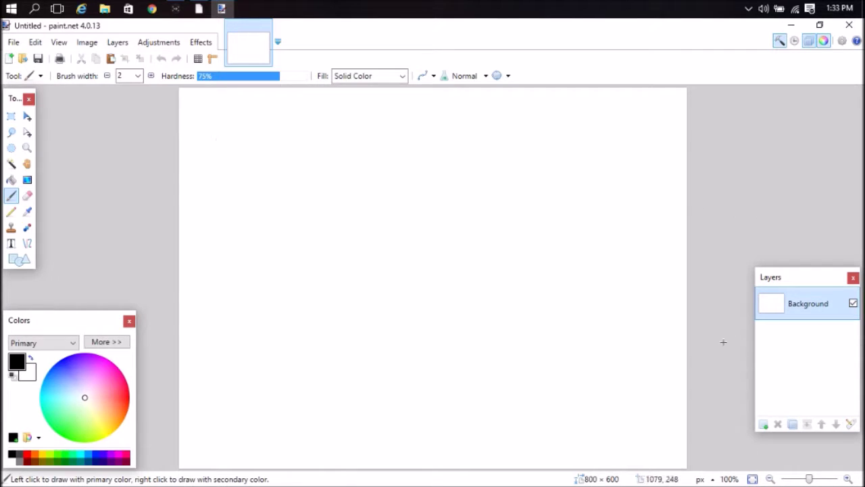
Open Shaggy retexture.png from File > Open Recent.
{"action": "mouse_move", "coordinate": [810, 280]}
{"action": "left_mouse_down"}
{"action": "mouse_move", "coordinate": [811, 143]}
{"action": "mouse_move", "coordinate": [759, 227]}
{"action": "left_mouse_up"}
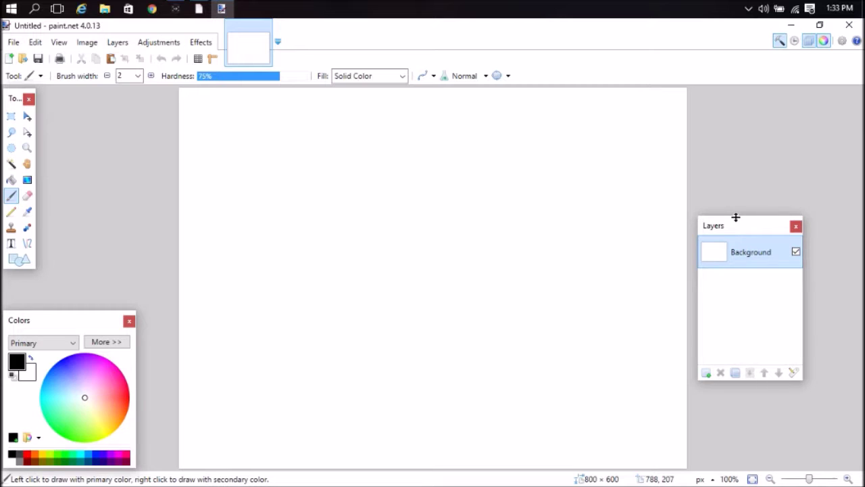
{"action": "left_click_drag", "start_coordinate": [749, 223], "coordinate": [785, 215]}
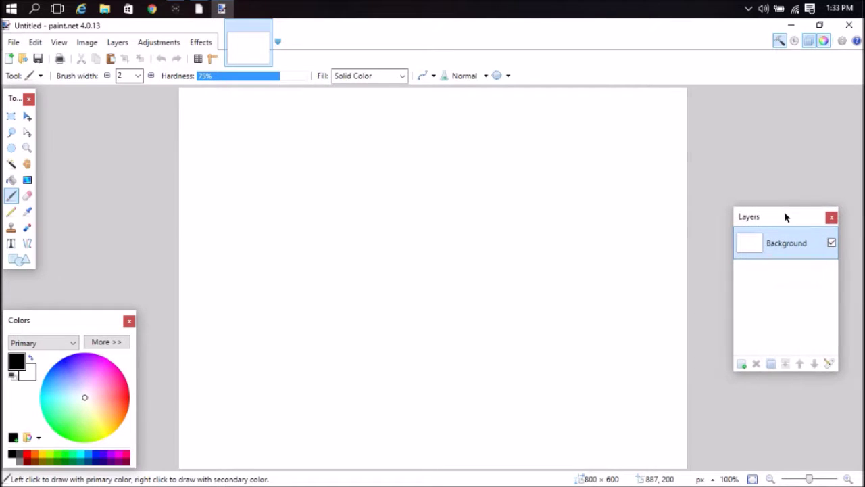
{"action": "left_click", "coordinate": [13, 43]}
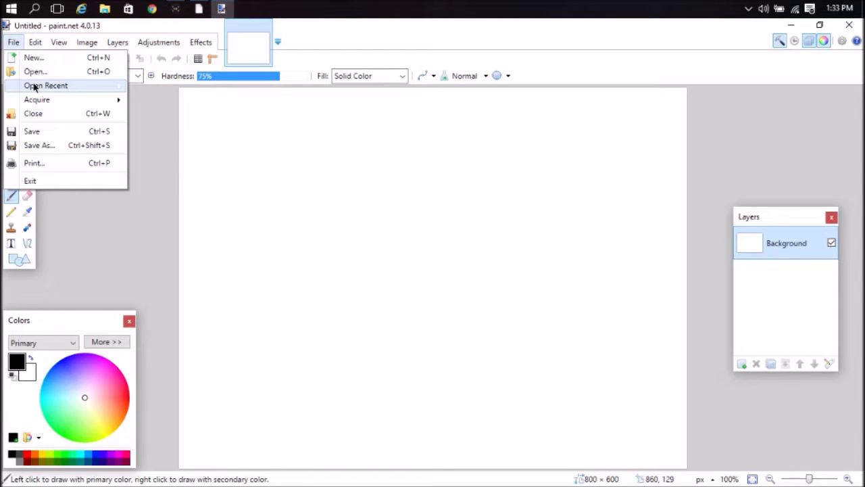
{"action": "mouse_move", "coordinate": [45, 86]}
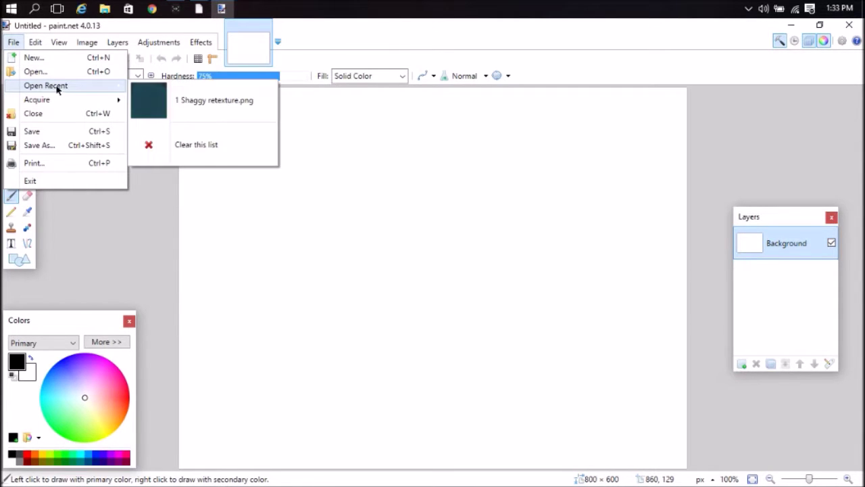
{"action": "left_click", "coordinate": [204, 97]}
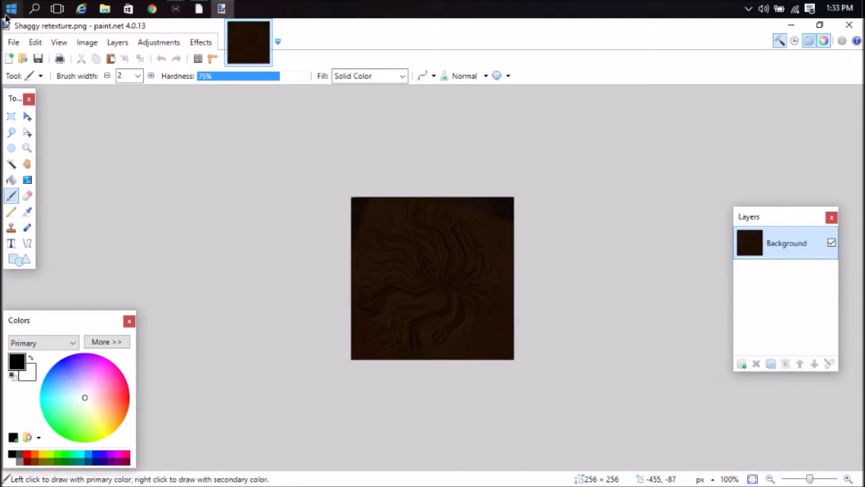
{"action": "left_click", "coordinate": [13, 42]}
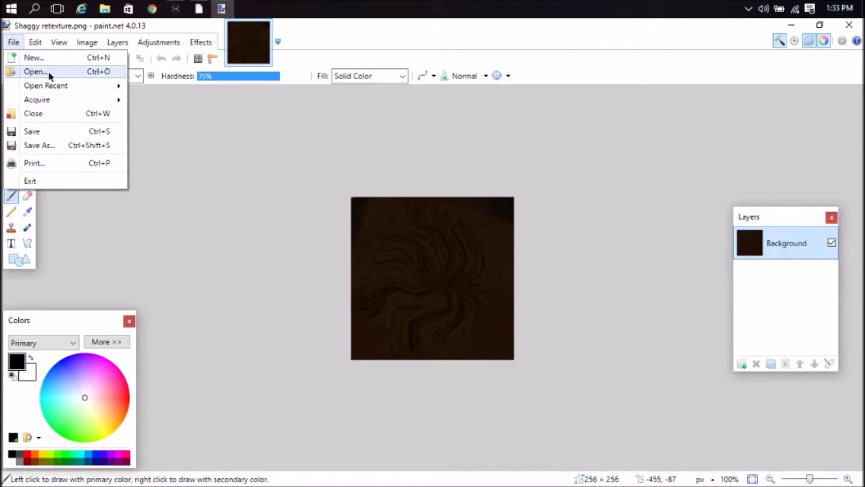
{"action": "mouse_move", "coordinate": [46, 85]}
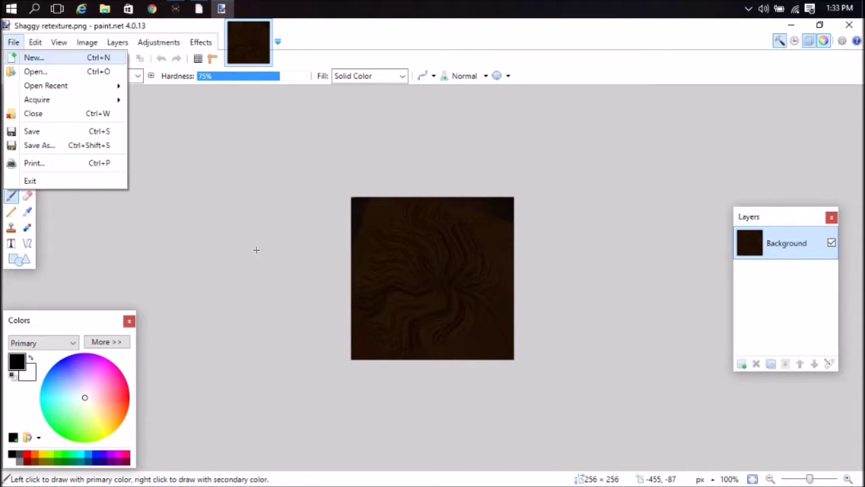
{"action": "left_click", "coordinate": [215, 172]}
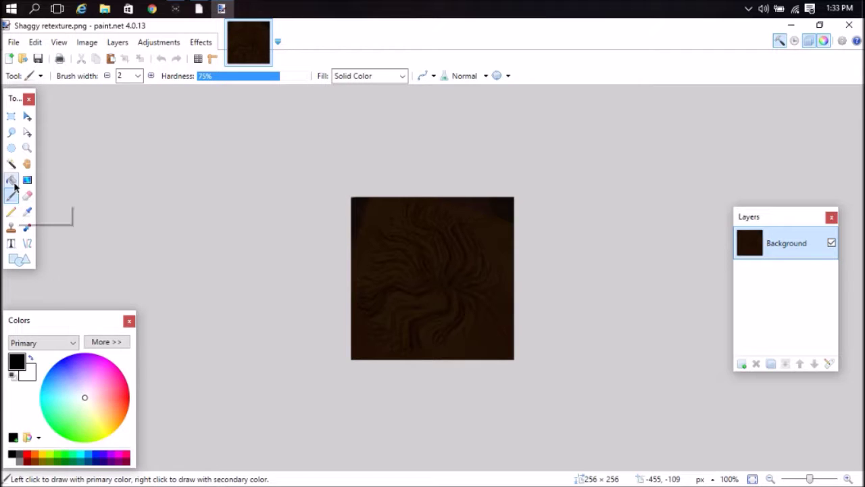
Try a black Paint Bucket fill and a Glow effect, undoing and cancelling both.
{"action": "left_click", "coordinate": [17, 180]}
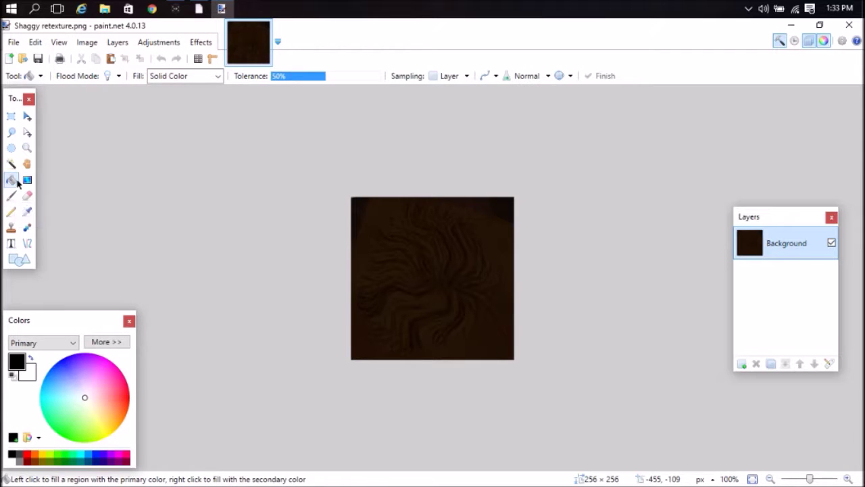
{"action": "left_click", "coordinate": [426, 238]}
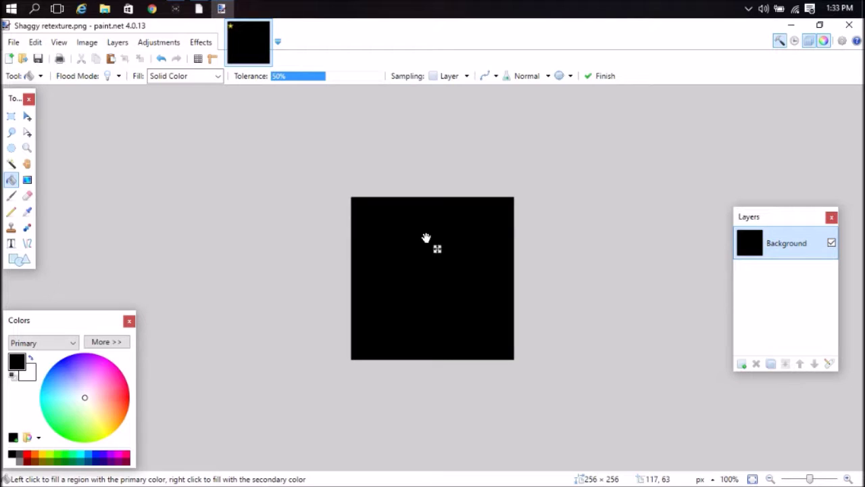
{"action": "key", "text": "alt"}
{"action": "key", "text": "ctrl+z"}
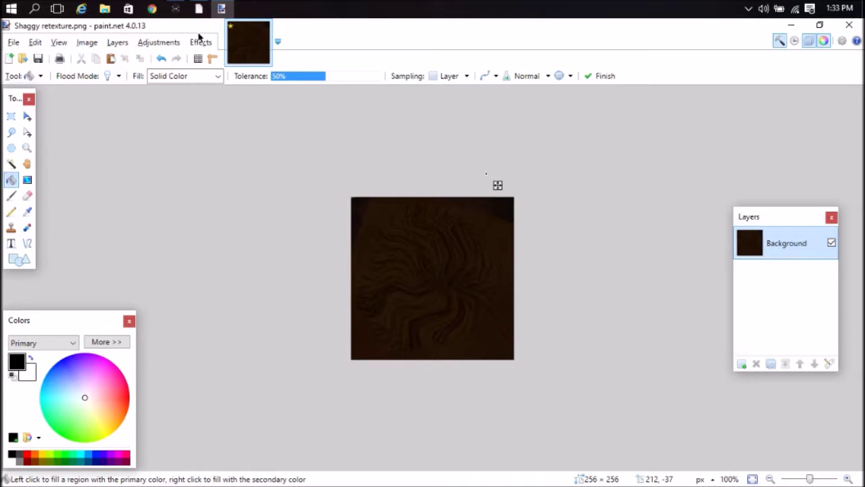
{"action": "left_click", "coordinate": [201, 42]}
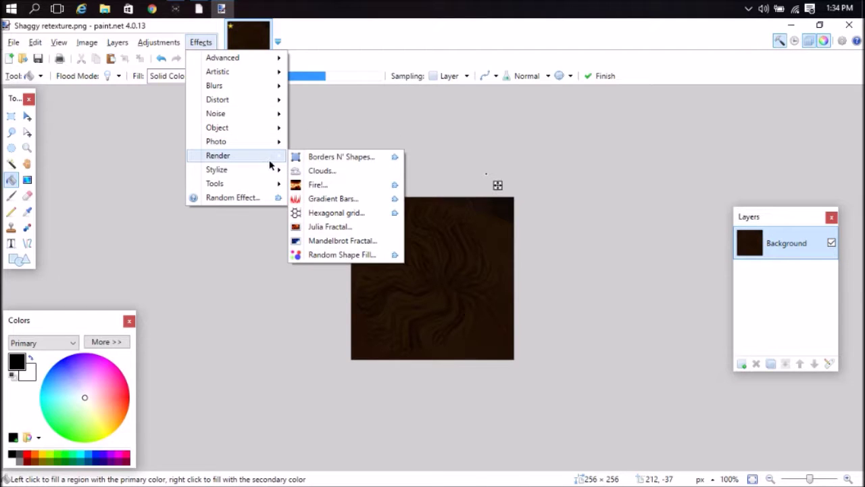
{"action": "mouse_move", "coordinate": [216, 141]}
{"action": "left_click", "coordinate": [344, 157]}
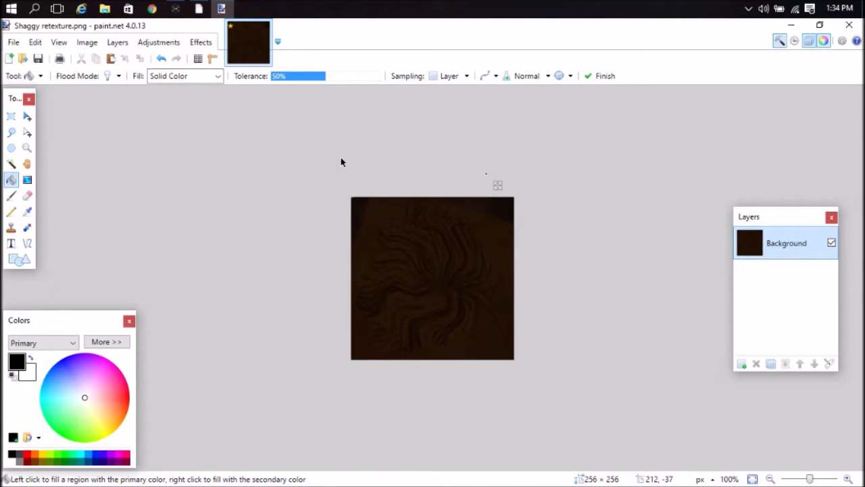
{"action": "left_click", "coordinate": [509, 310]}
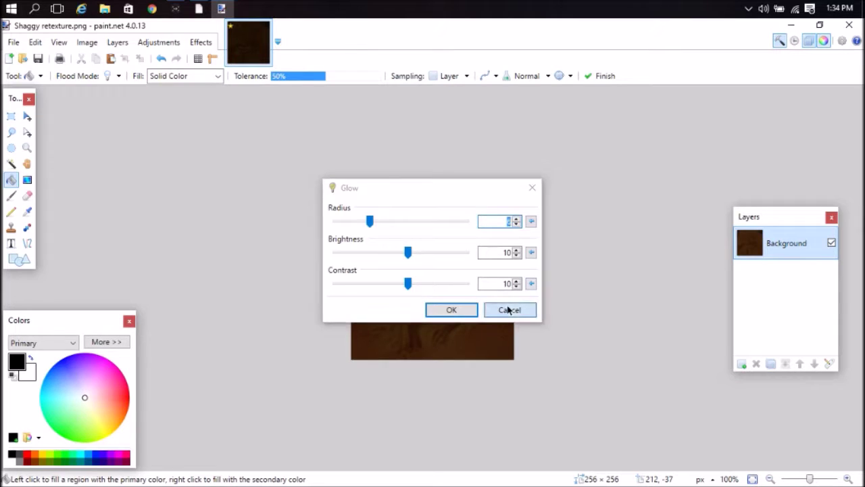
{"action": "left_click", "coordinate": [201, 43]}
{"action": "mouse_move", "coordinate": [159, 42]}
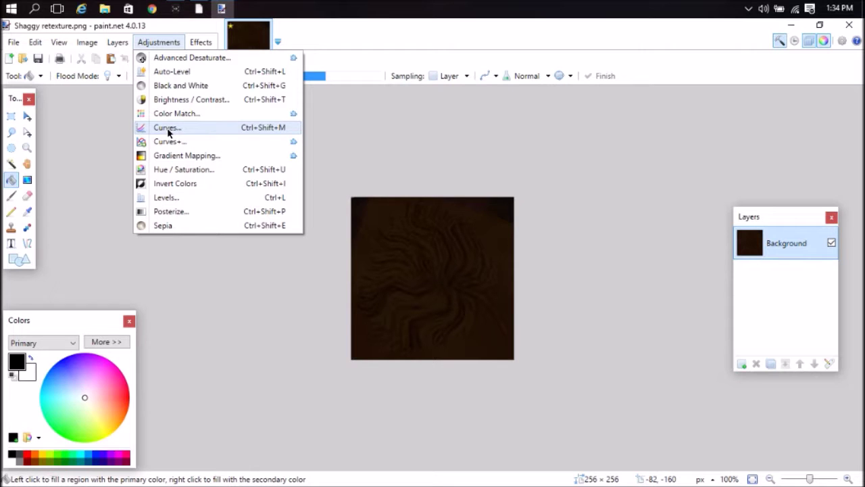
Apply Hue / Saturation with lightness 17, saturation 116 and hue shifted to green.
{"action": "left_click", "coordinate": [170, 170]}
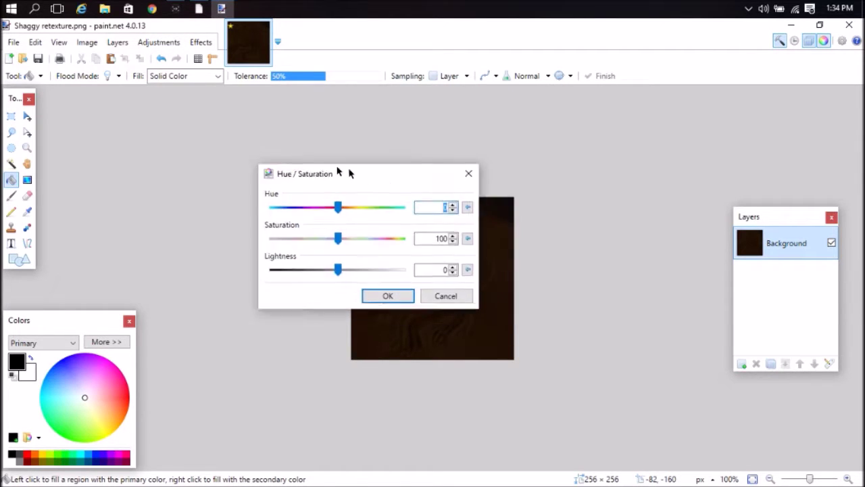
{"action": "left_click_drag", "start_coordinate": [410, 185], "coordinate": [189, 127]}
{"action": "left_click_drag", "start_coordinate": [179, 229], "coordinate": [189, 229]}
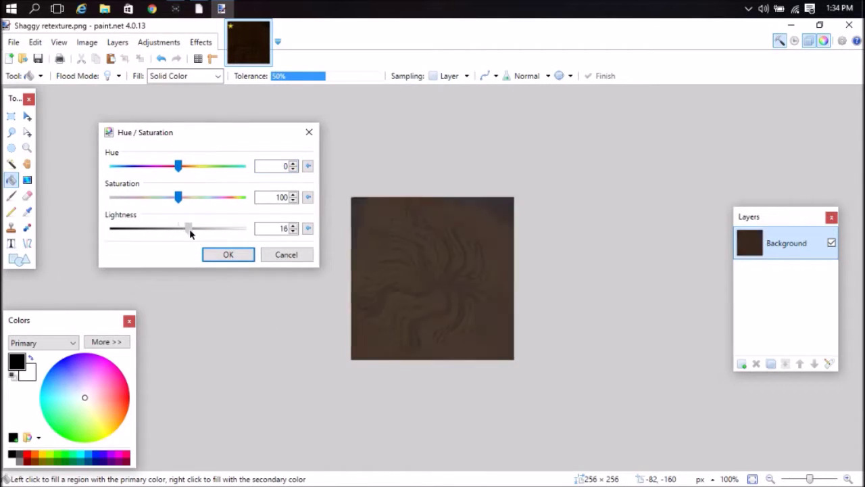
{"action": "left_click_drag", "start_coordinate": [179, 197], "coordinate": [188, 197]}
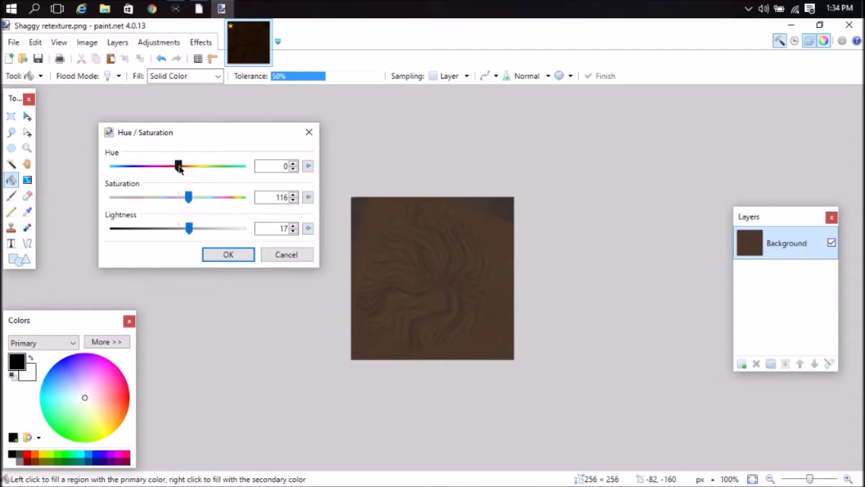
{"action": "mouse_move", "coordinate": [178, 166]}
{"action": "left_mouse_down"}
{"action": "mouse_move", "coordinate": [241, 177]}
{"action": "mouse_move", "coordinate": [177, 181]}
{"action": "mouse_move", "coordinate": [215, 175]}
{"action": "left_mouse_up"}
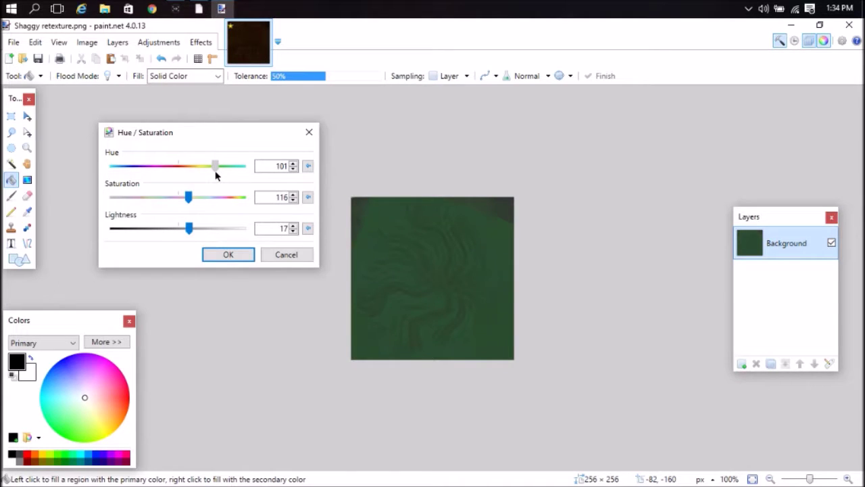
{"action": "left_click", "coordinate": [244, 254]}
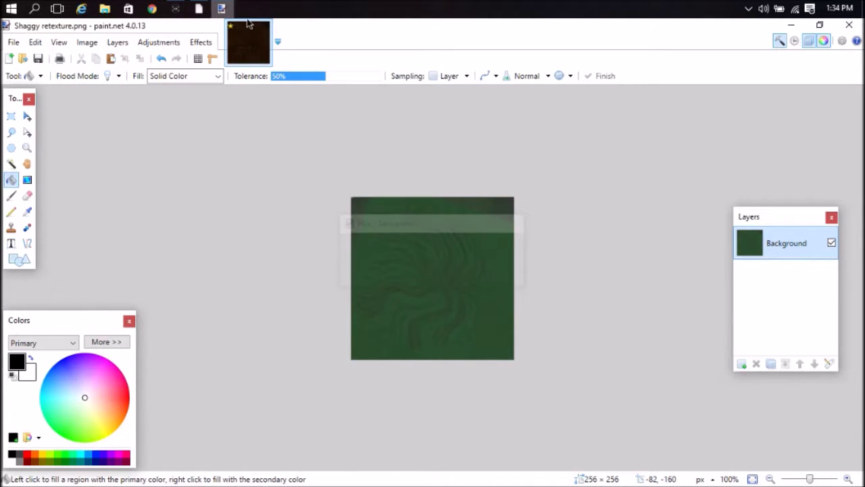
{"action": "left_click", "coordinate": [200, 42]}
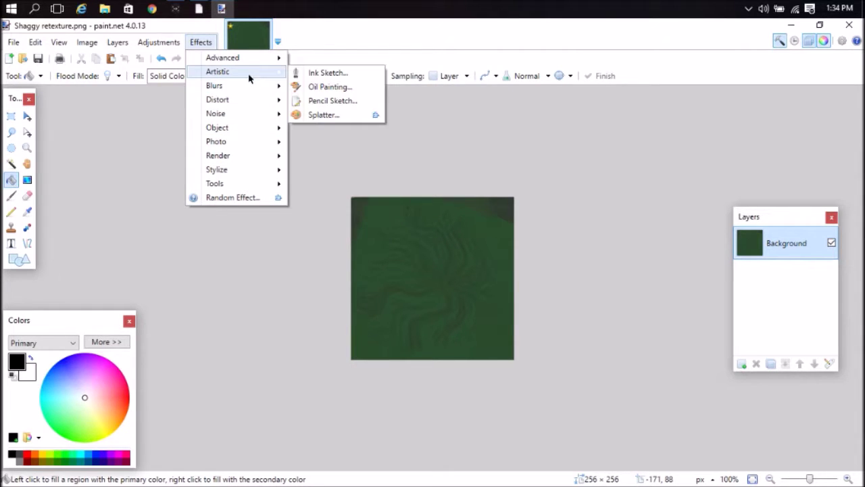
{"action": "mouse_move", "coordinate": [216, 142]}
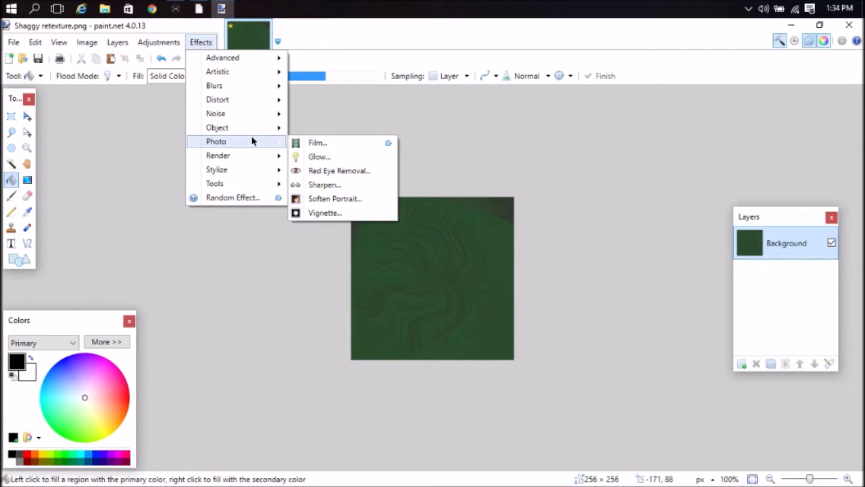
Try a Glow with radius 2 and negative brightness, then cancel it.
{"action": "left_click", "coordinate": [319, 157]}
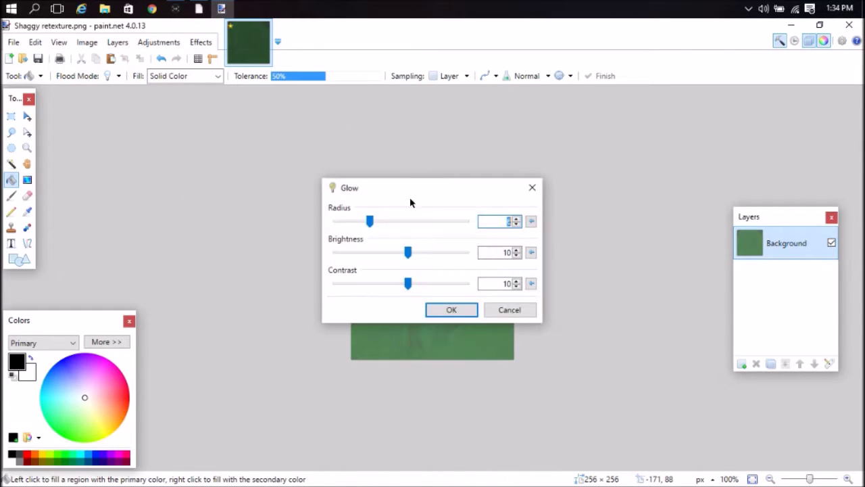
{"action": "left_click_drag", "start_coordinate": [410, 193], "coordinate": [631, 121]}
{"action": "left_click_drag", "start_coordinate": [597, 148], "coordinate": [570, 160]}
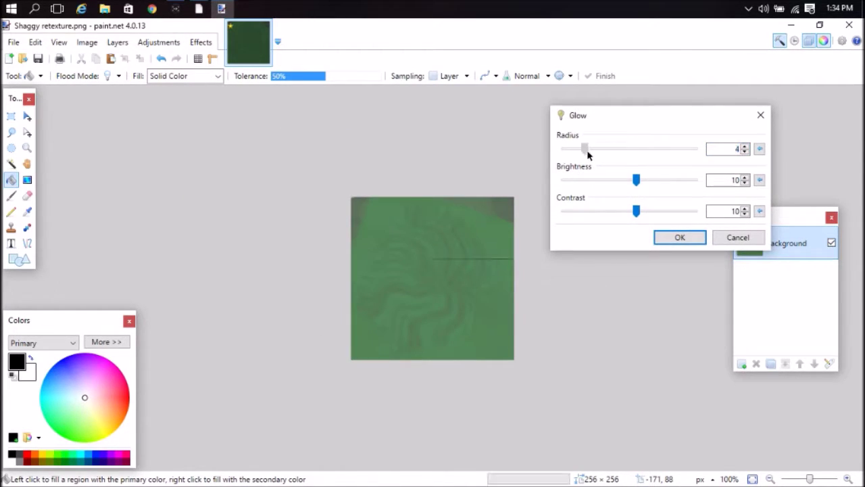
{"action": "left_click_drag", "start_coordinate": [636, 179], "coordinate": [624, 181]}
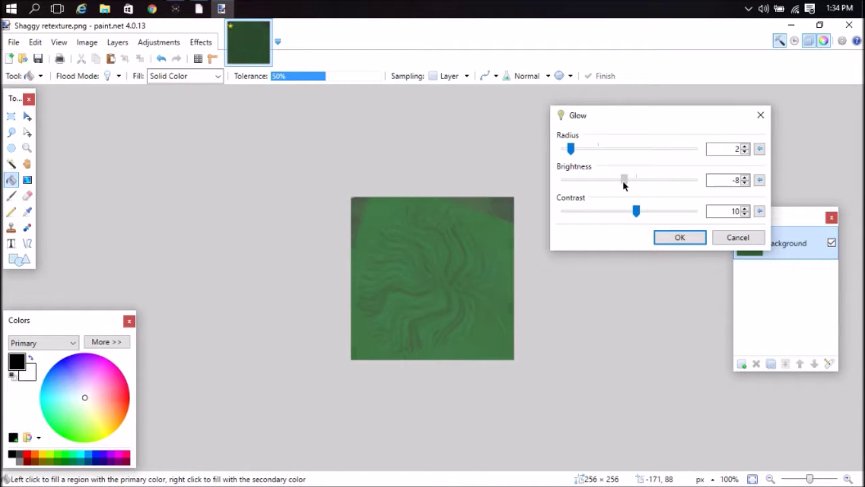
{"action": "left_click_drag", "start_coordinate": [623, 181], "coordinate": [616, 181]}
{"action": "left_click", "coordinate": [736, 239]}
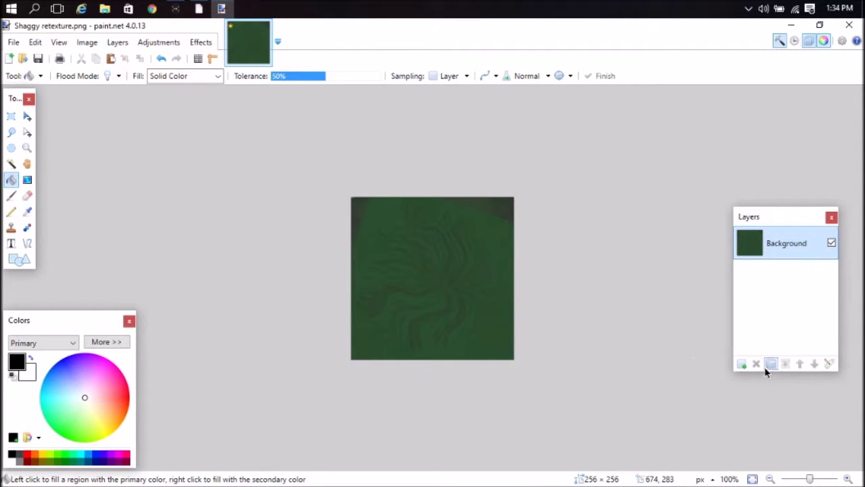
Add a new empty Layer 2 and switch to the Rectangle Select tool.
{"action": "left_click", "coordinate": [742, 364]}
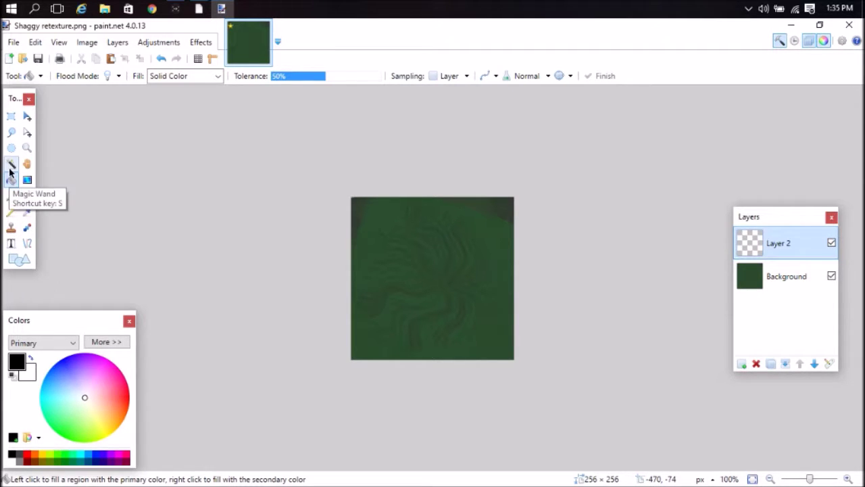
{"action": "left_click", "coordinate": [10, 196]}
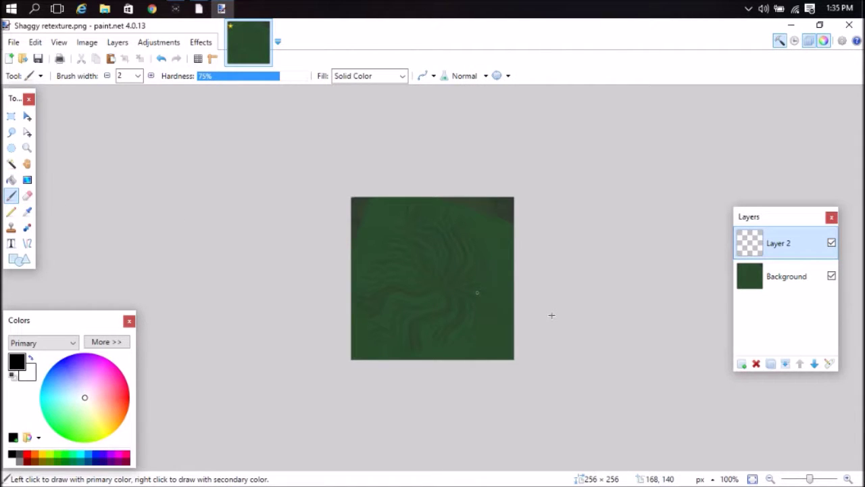
{"action": "left_click", "coordinate": [11, 115]}
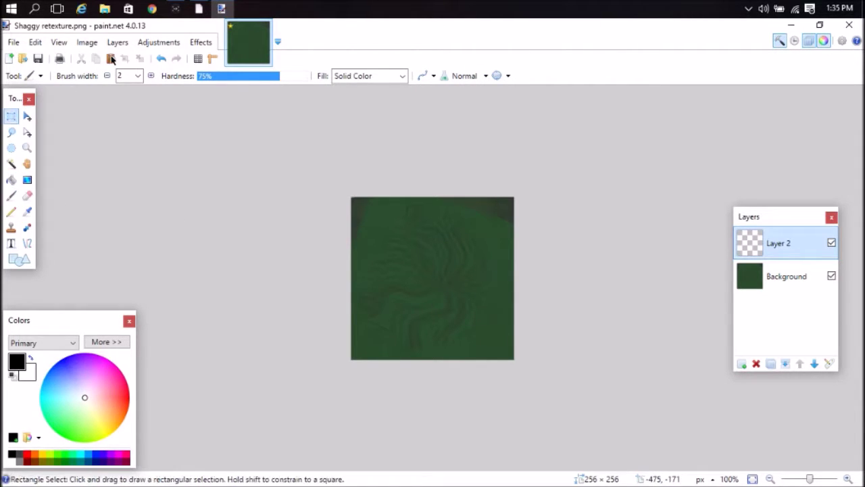
{"action": "left_click", "coordinate": [198, 42]}
{"action": "mouse_move", "coordinate": [216, 114]}
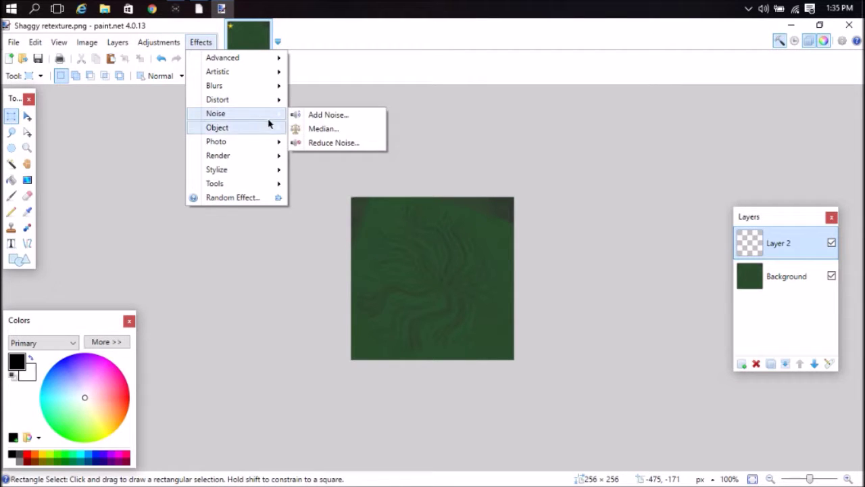
{"action": "mouse_move", "coordinate": [216, 141]}
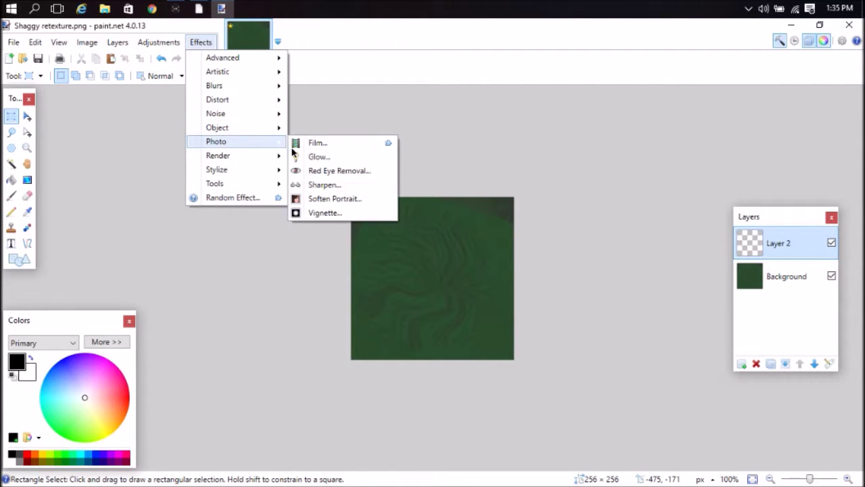
Reopen the Glow settings and cancel them again.
{"action": "left_click", "coordinate": [316, 156]}
{"action": "mouse_move", "coordinate": [369, 183]}
{"action": "left_mouse_down"}
{"action": "mouse_move", "coordinate": [673, 119]}
{"action": "mouse_move", "coordinate": [572, 94]}
{"action": "left_mouse_up"}
{"action": "left_click", "coordinate": [698, 216]}
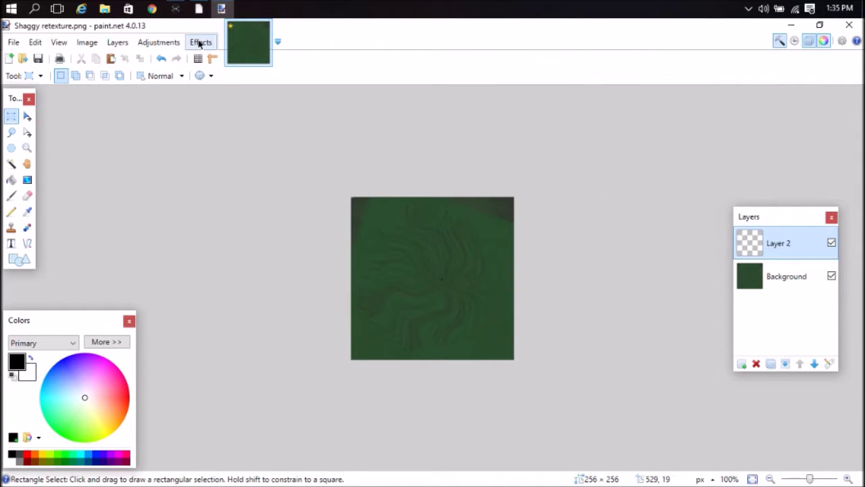
Preview a Drop Shadow with a wider spread and a light pink colour.
{"action": "left_click", "coordinate": [200, 43]}
{"action": "mouse_move", "coordinate": [217, 155]}
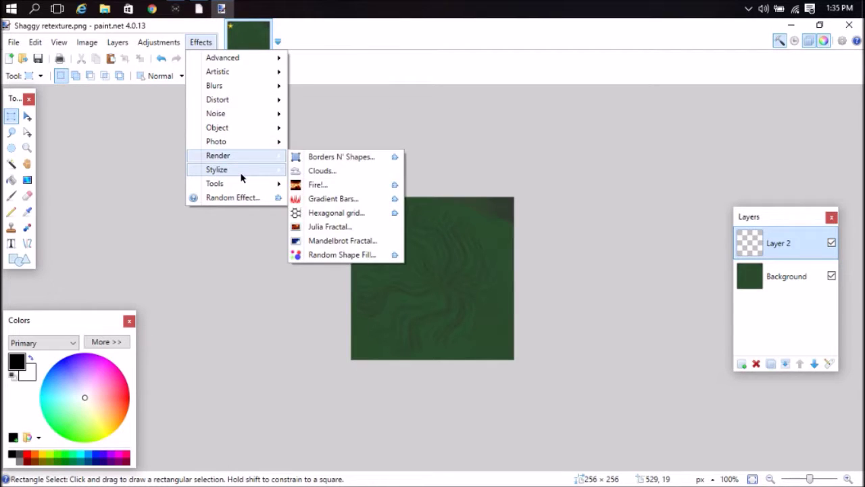
{"action": "left_click", "coordinate": [317, 180]}
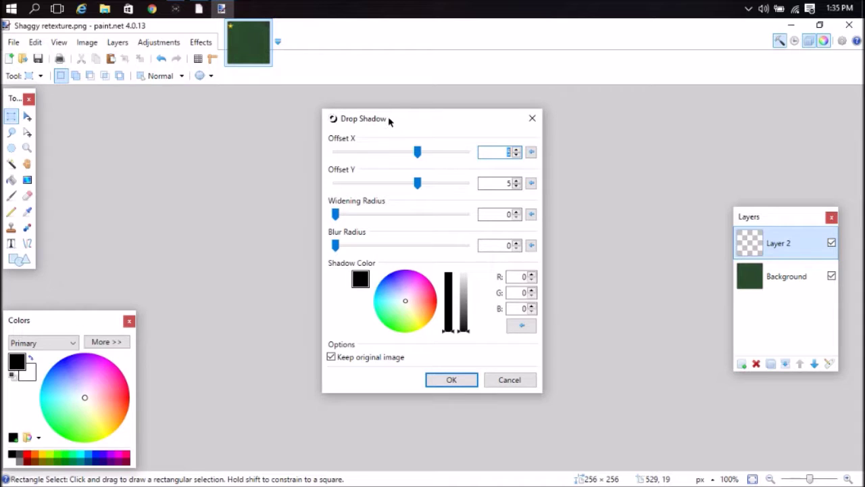
{"action": "left_click_drag", "start_coordinate": [398, 111], "coordinate": [617, 83]}
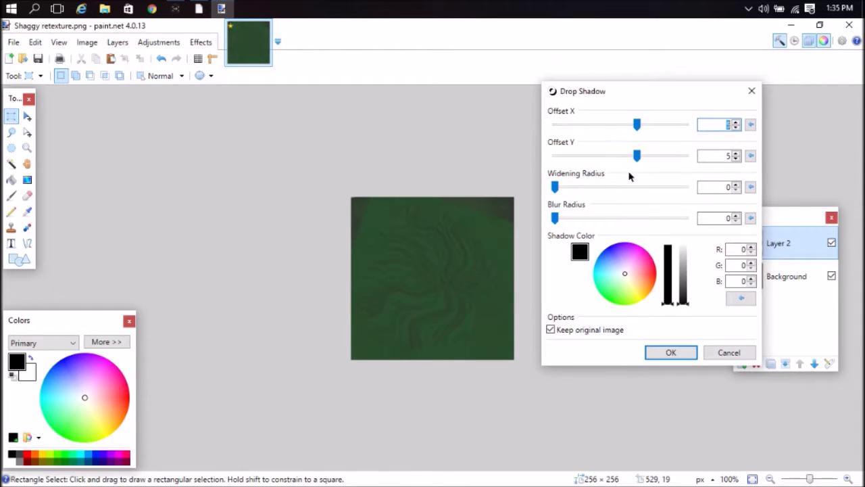
{"action": "left_click_drag", "start_coordinate": [556, 187], "coordinate": [633, 187]}
{"action": "left_click", "coordinate": [626, 264]}
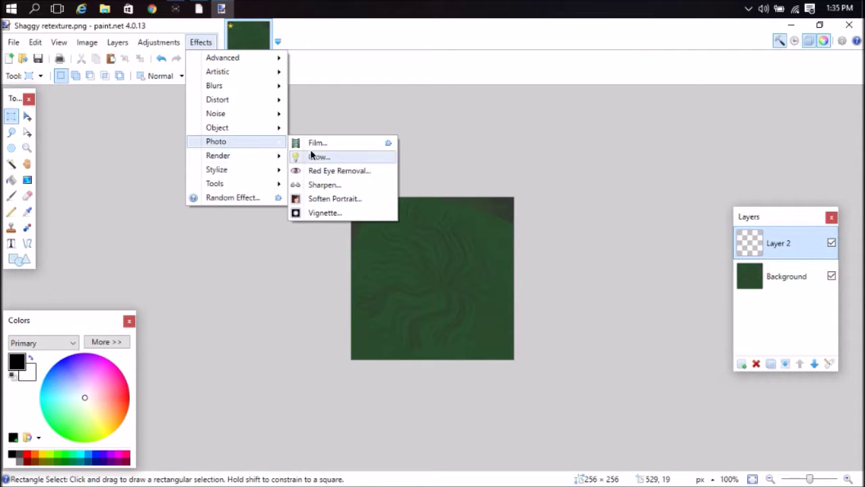
{"action": "mouse_move", "coordinate": [230, 141]}
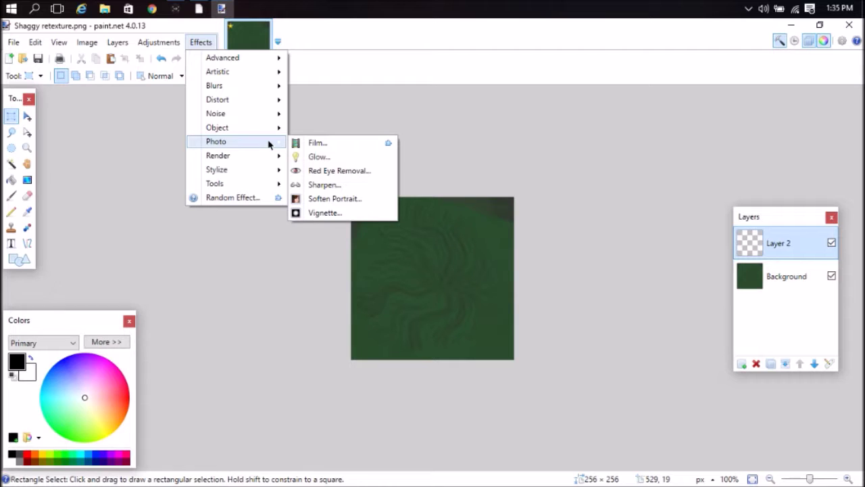
{"action": "left_click", "coordinate": [363, 143]}
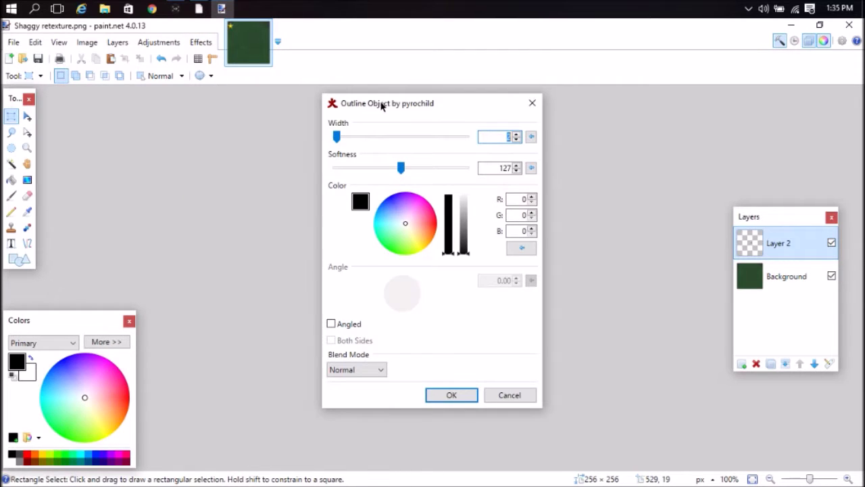
{"action": "left_click_drag", "start_coordinate": [380, 106], "coordinate": [585, 106]}
{"action": "mouse_move", "coordinate": [538, 133]}
{"action": "left_mouse_down"}
{"action": "mouse_move", "coordinate": [606, 135]}
{"action": "mouse_move", "coordinate": [578, 135]}
{"action": "left_mouse_up"}
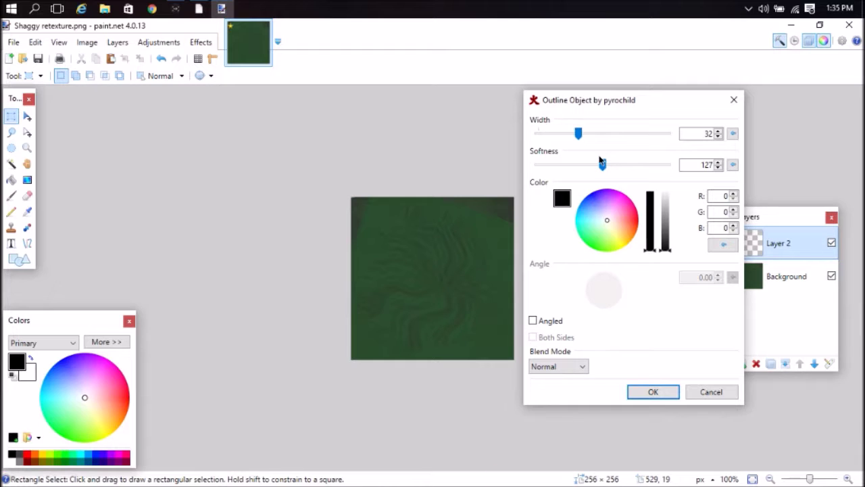
{"action": "left_click_drag", "start_coordinate": [606, 167], "coordinate": [669, 166]}
{"action": "left_click_drag", "start_coordinate": [578, 133], "coordinate": [694, 152]}
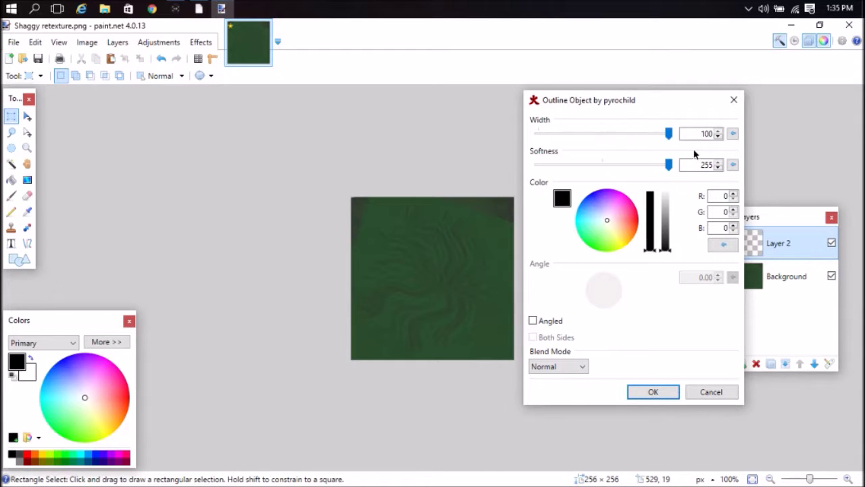
{"action": "left_click", "coordinate": [582, 220]}
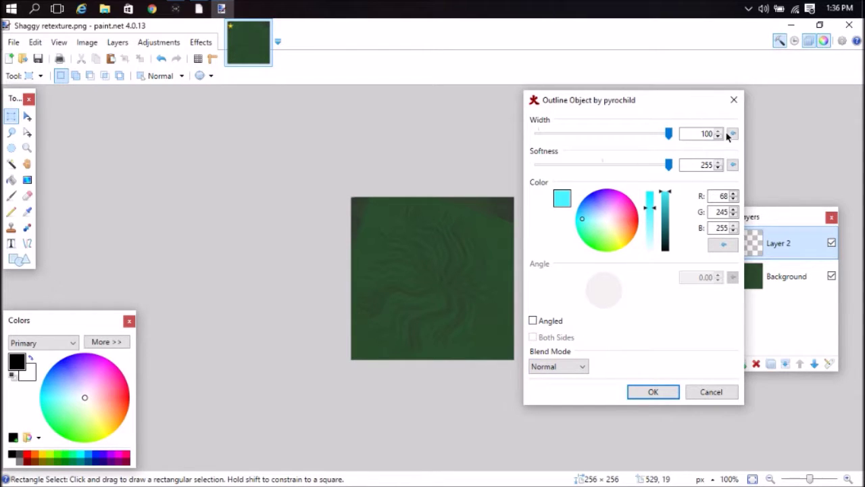
{"action": "left_click_drag", "start_coordinate": [668, 133], "coordinate": [595, 134]}
{"action": "left_click_drag", "start_coordinate": [669, 164], "coordinate": [598, 165]}
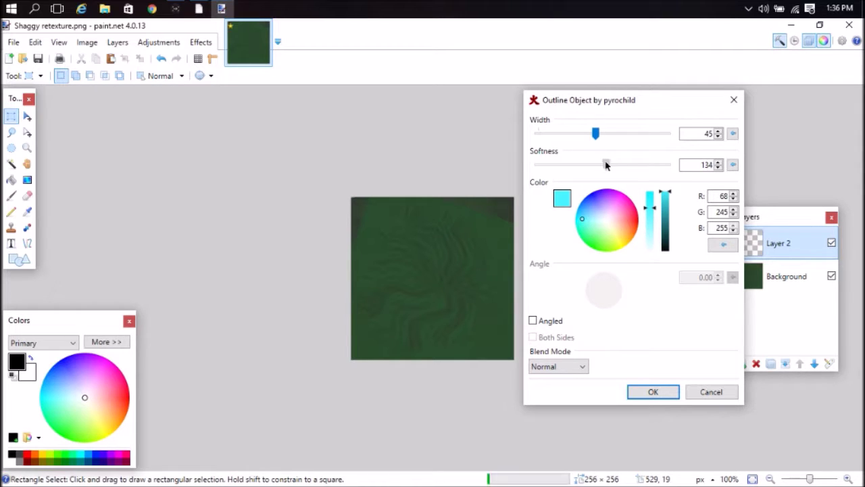
{"action": "left_click_drag", "start_coordinate": [595, 133], "coordinate": [664, 135]}
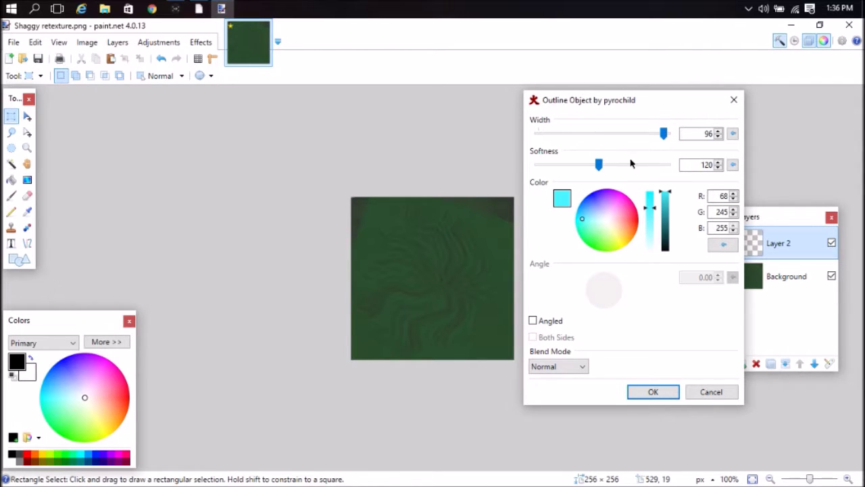
{"action": "left_click_drag", "start_coordinate": [599, 164], "coordinate": [518, 172]}
{"action": "left_click_drag", "start_coordinate": [670, 134], "coordinate": [699, 150]}
{"action": "left_click", "coordinate": [733, 134]}
{"action": "key", "text": "Return"}
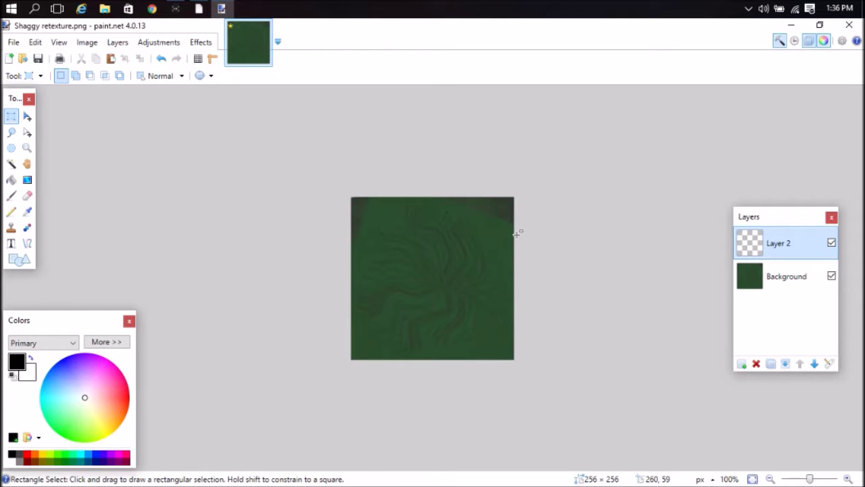
{"action": "left_click", "coordinate": [14, 42]}
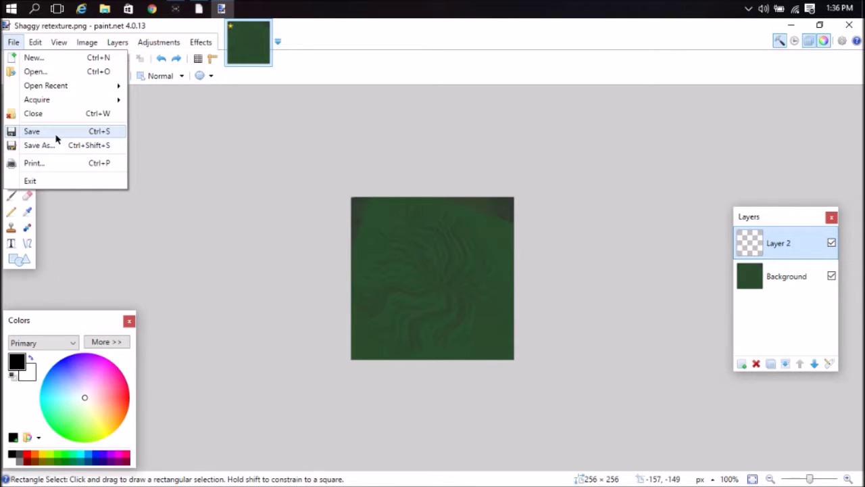
Save the green texture as PNG over Shaggy retexture.png, flattening the layers.
{"action": "left_click", "coordinate": [55, 138]}
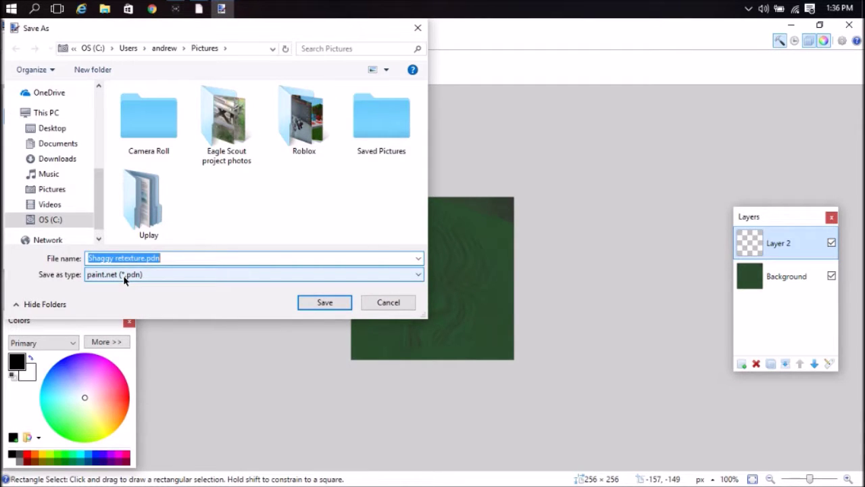
{"action": "left_click", "coordinate": [125, 279]}
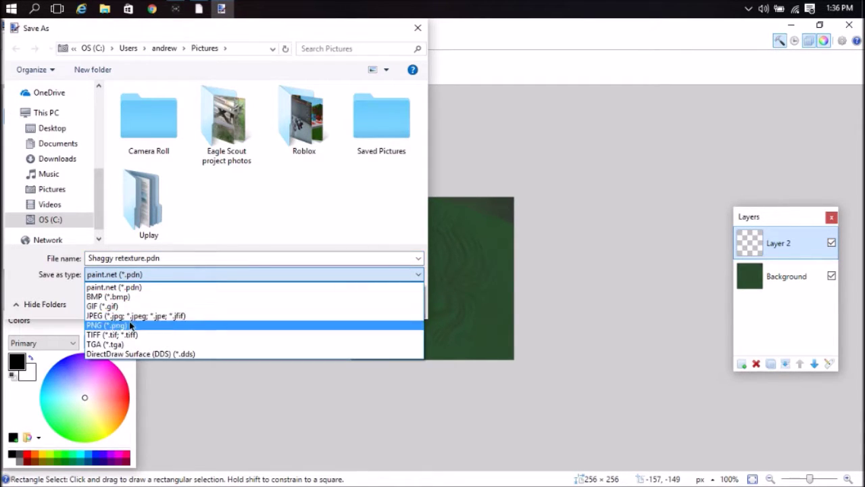
{"action": "left_click", "coordinate": [129, 325]}
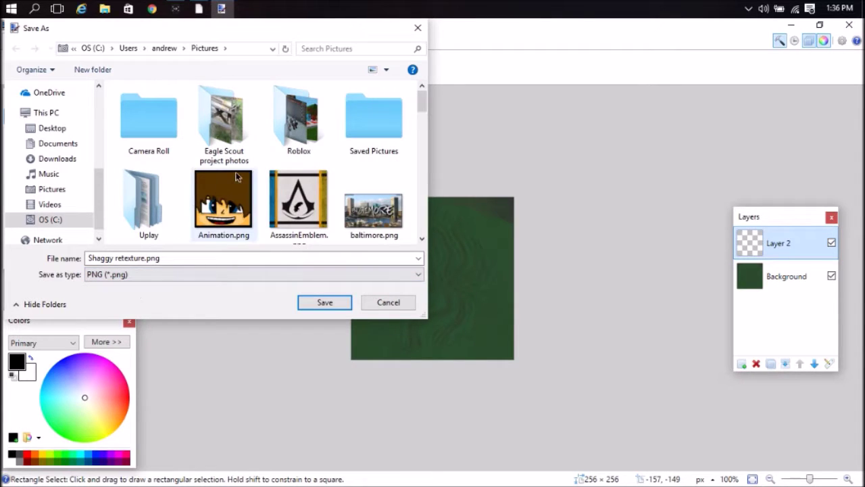
{"action": "scroll", "coordinate": [236, 176], "scroll_direction": "down", "scroll_amount": 2}
{"action": "scroll", "coordinate": [236, 176], "scroll_direction": "down", "scroll_amount": 4}
{"action": "scroll", "coordinate": [236, 176], "scroll_direction": "down", "scroll_amount": 5}
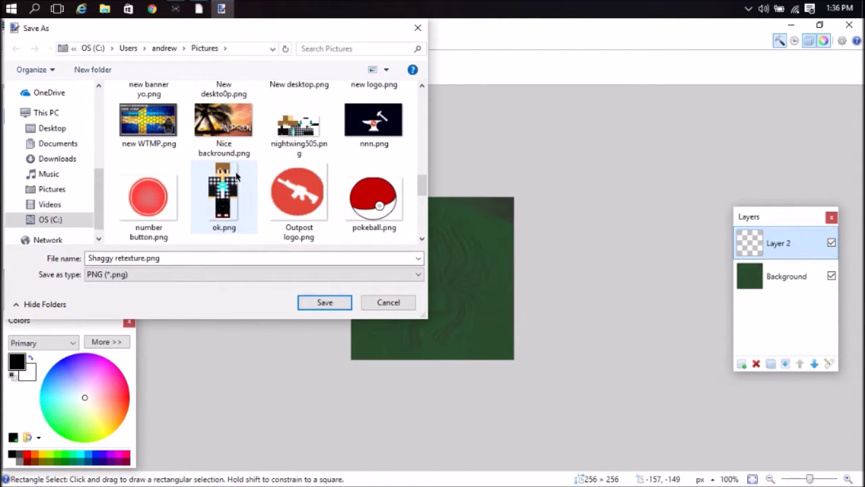
{"action": "scroll", "coordinate": [236, 175], "scroll_direction": "down", "scroll_amount": 5}
{"action": "left_click", "coordinate": [324, 302]}
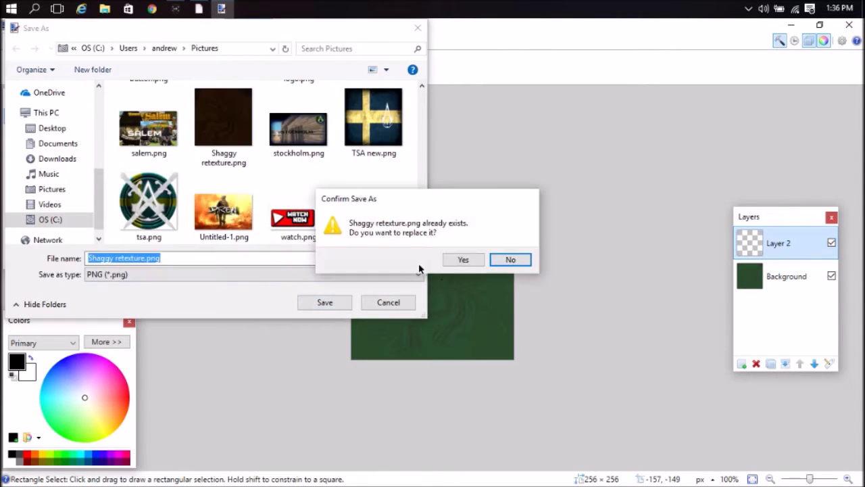
{"action": "left_click", "coordinate": [473, 263]}
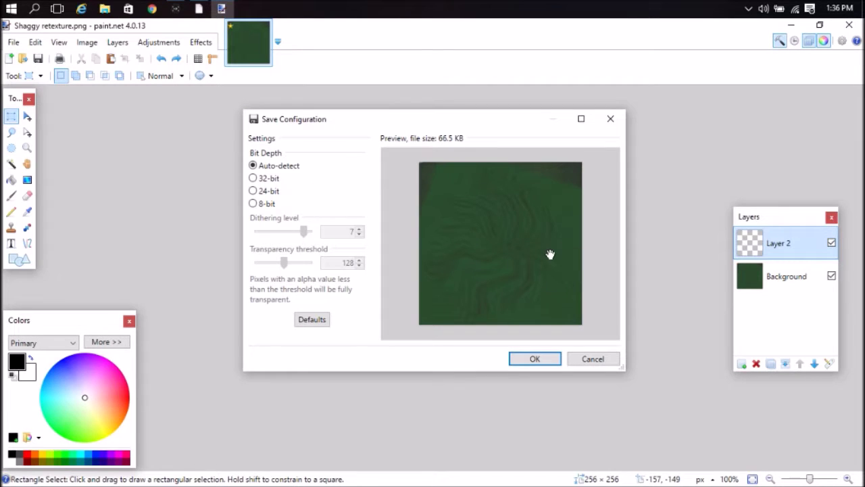
{"action": "left_click", "coordinate": [535, 359]}
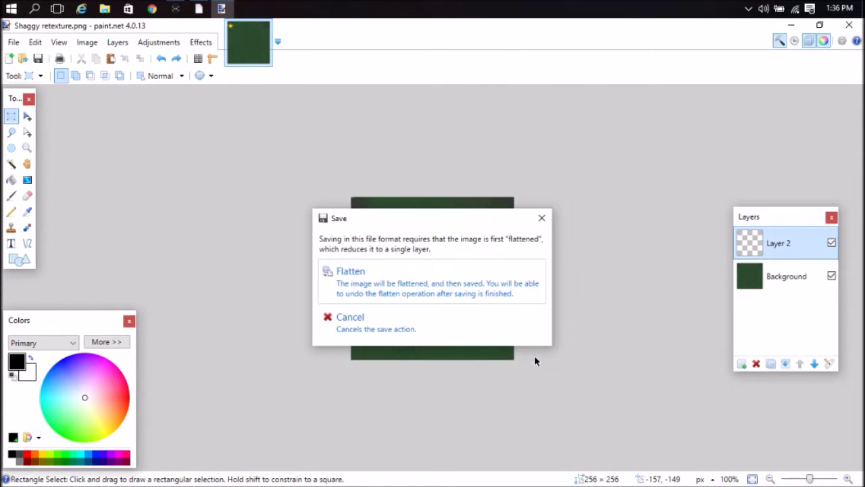
{"action": "left_click", "coordinate": [488, 284]}
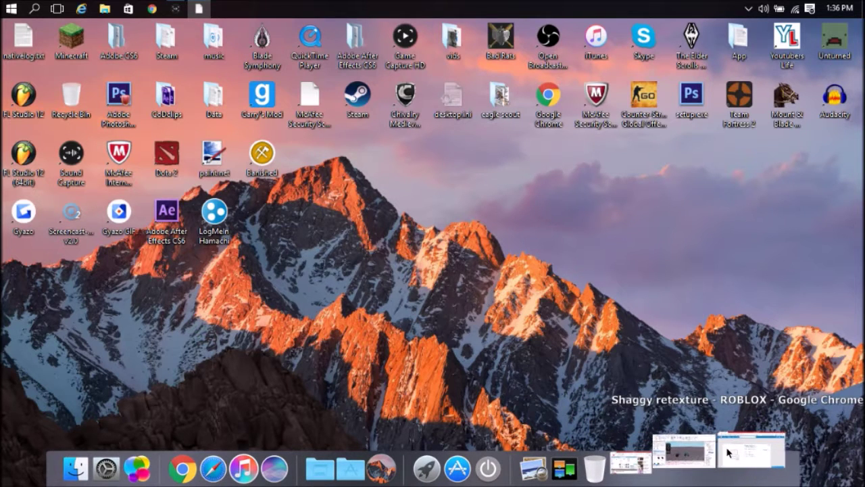
On Roblox Develop > Decals, choose Shaggy retexture.png as the decal image.
{"action": "left_click", "coordinate": [729, 452]}
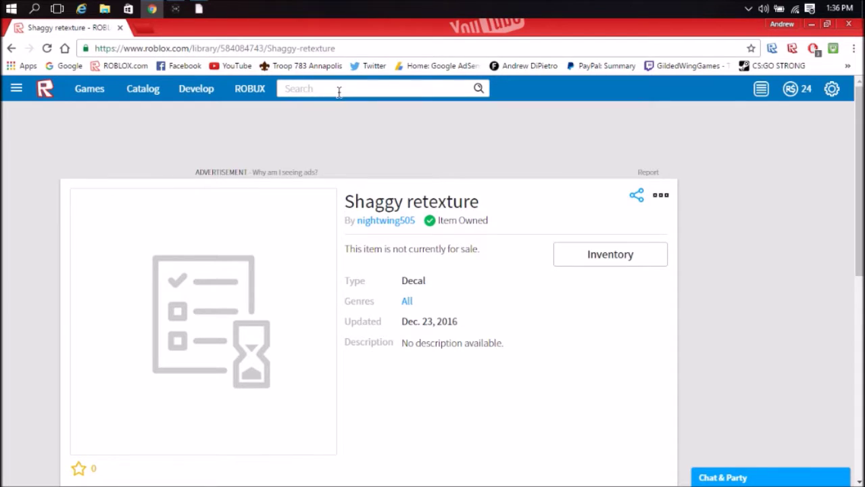
{"action": "left_click", "coordinate": [192, 90]}
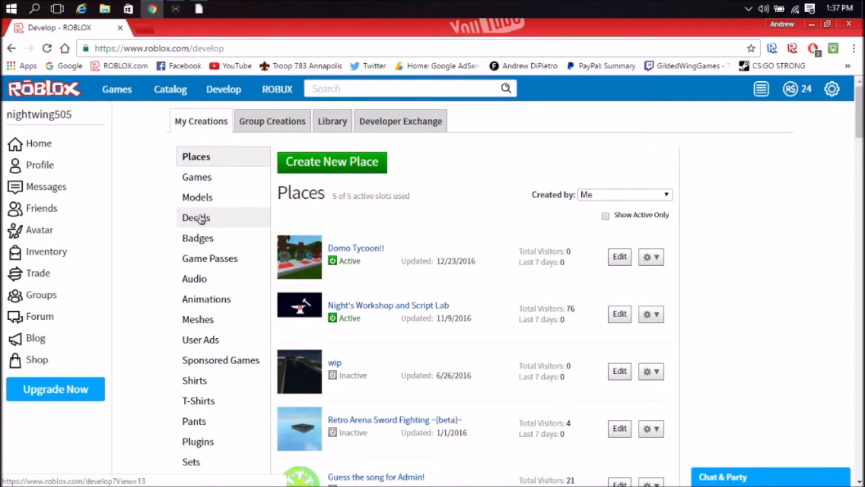
{"action": "left_click", "coordinate": [180, 219]}
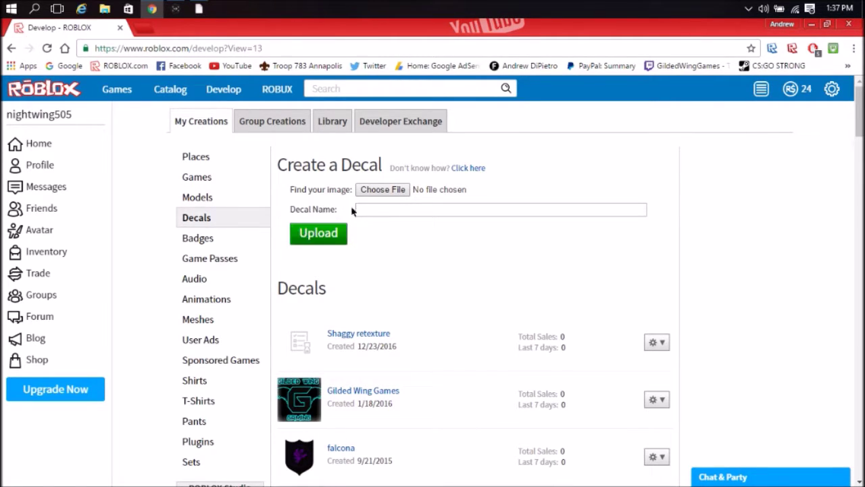
{"action": "left_click", "coordinate": [380, 193]}
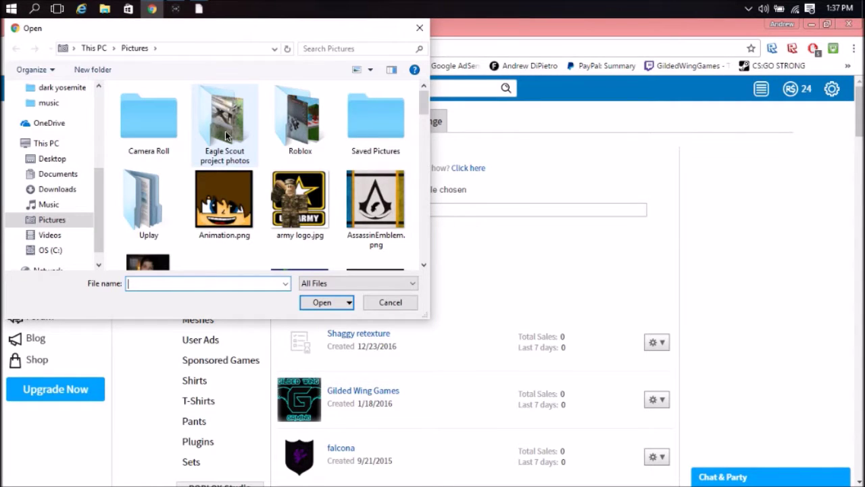
{"action": "double_click", "coordinate": [358, 119]}
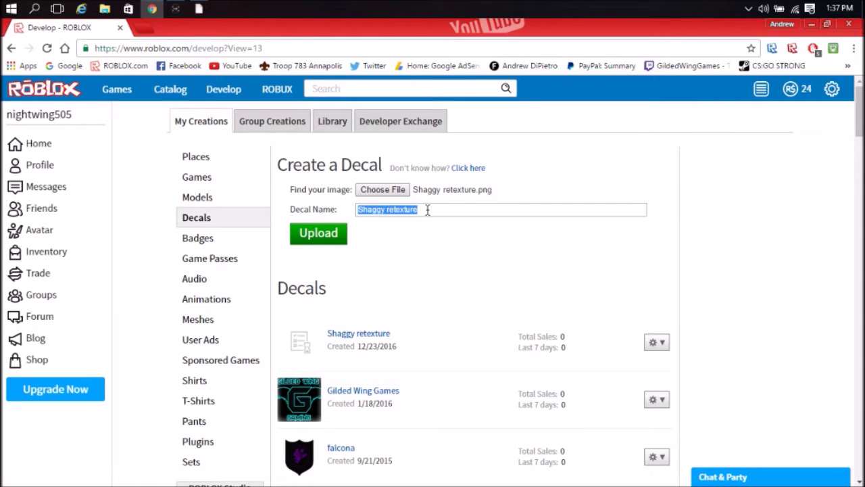
Name the decal 'Shaggy retexture green', upload it, and minimize Chrome.
{"action": "left_click", "coordinate": [438, 206]}
{"action": "right_click", "coordinate": [407, 208]}
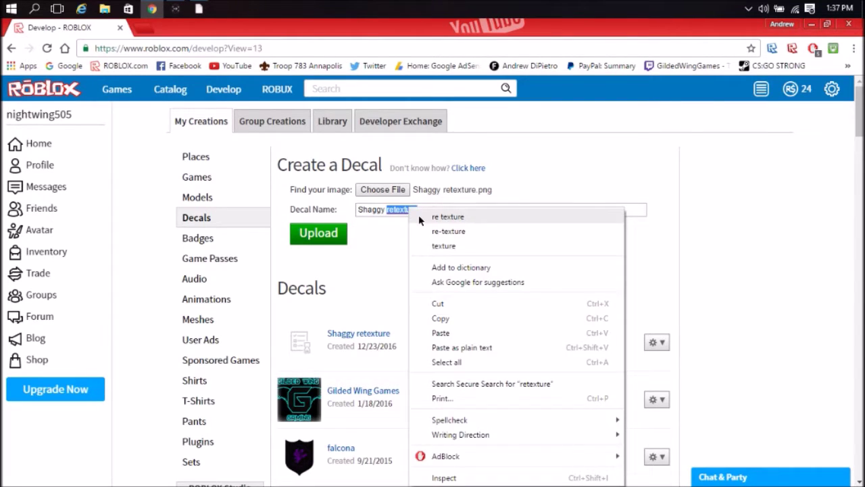
{"action": "left_click", "coordinate": [388, 235]}
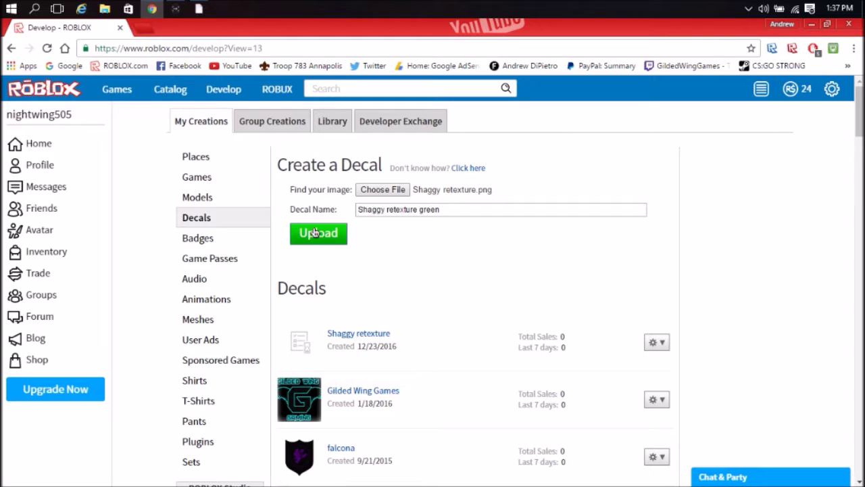
{"action": "left_click", "coordinate": [315, 232]}
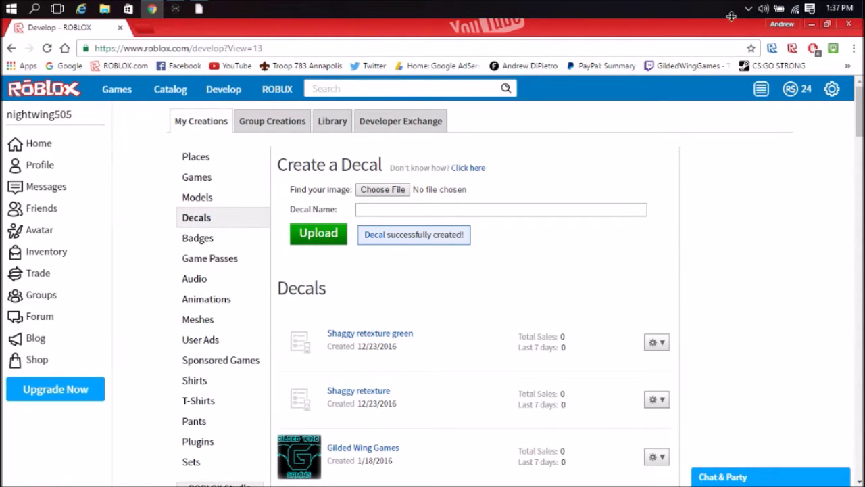
{"action": "left_click", "coordinate": [809, 25]}
{"action": "mouse_move", "coordinate": [706, 468]}
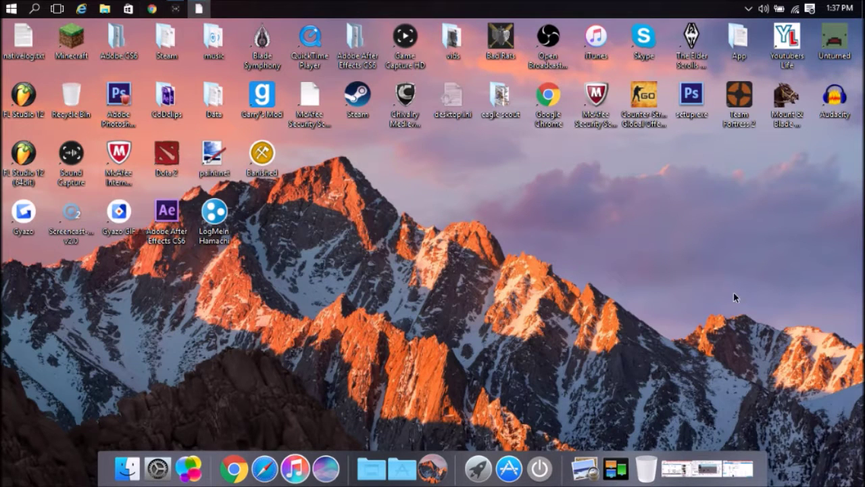
Back in Roblox Studio, move the brown hair forward on the baseplate and frame the view on it.
{"action": "left_click", "coordinate": [705, 467]}
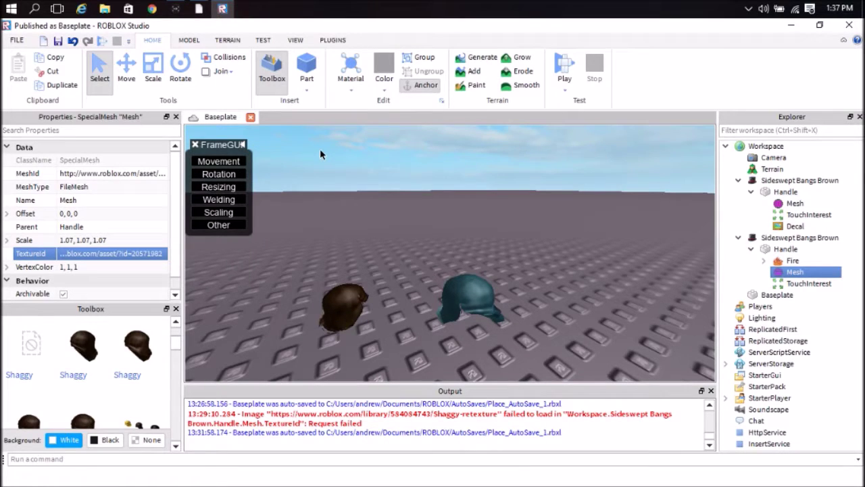
{"action": "scroll", "coordinate": [478, 283], "scroll_direction": "up", "scroll_amount": 5}
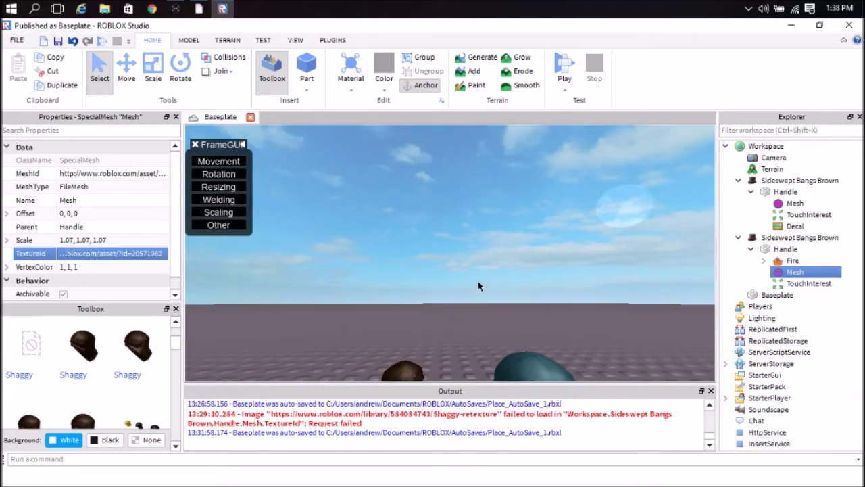
{"action": "scroll", "coordinate": [478, 281], "scroll_direction": "down", "scroll_amount": 4}
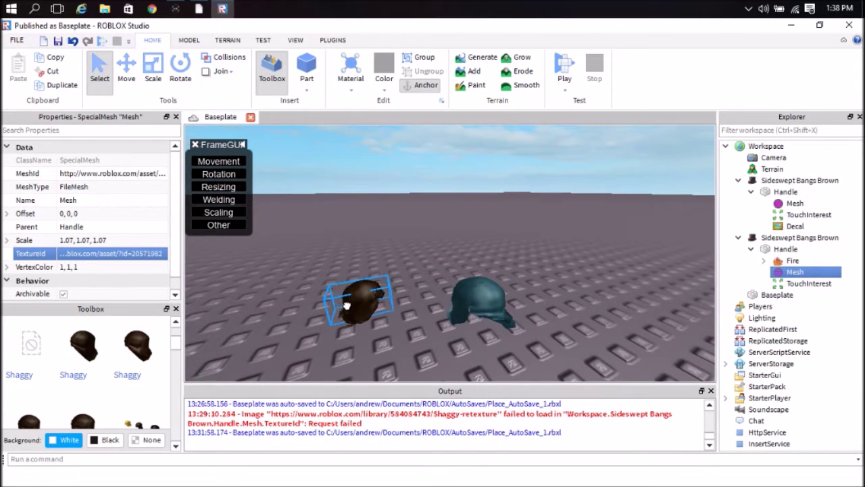
{"action": "left_click_drag", "start_coordinate": [342, 305], "coordinate": [365, 345]}
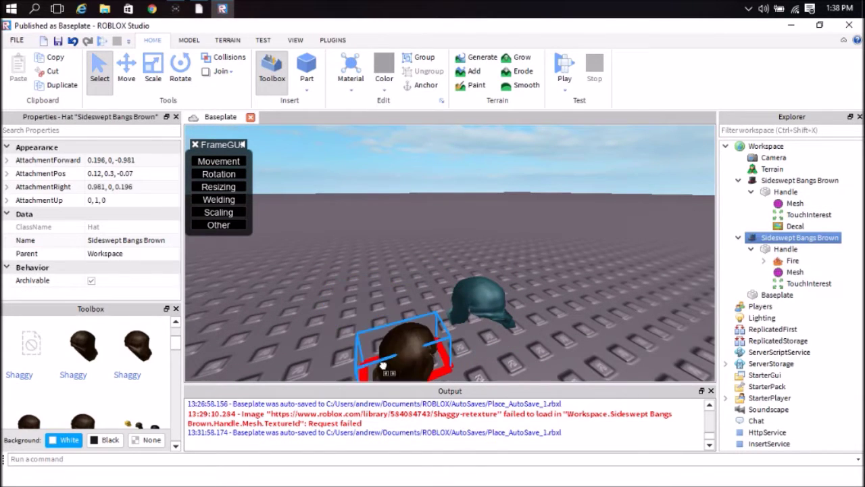
{"action": "left_click", "coordinate": [155, 68]}
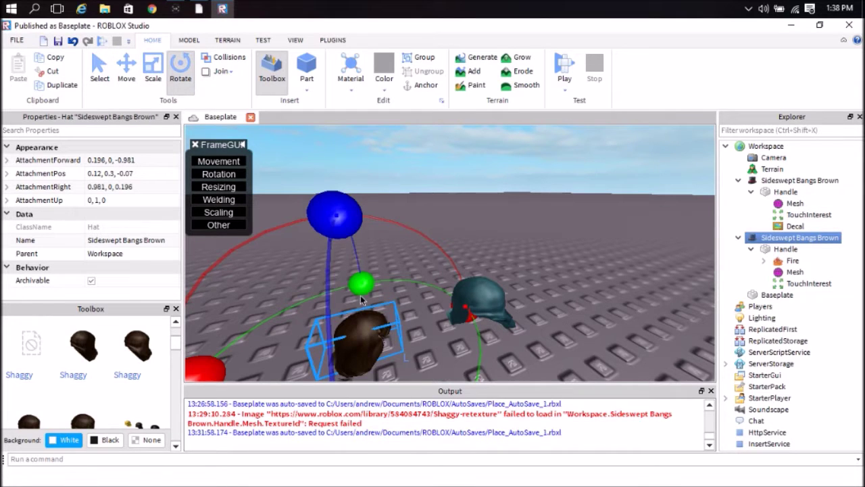
{"action": "key", "text": "f"}
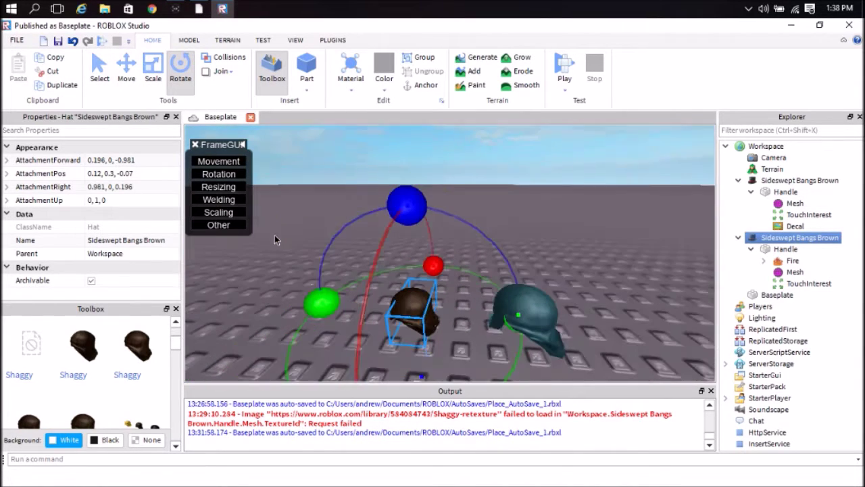
{"action": "key", "text": "f"}
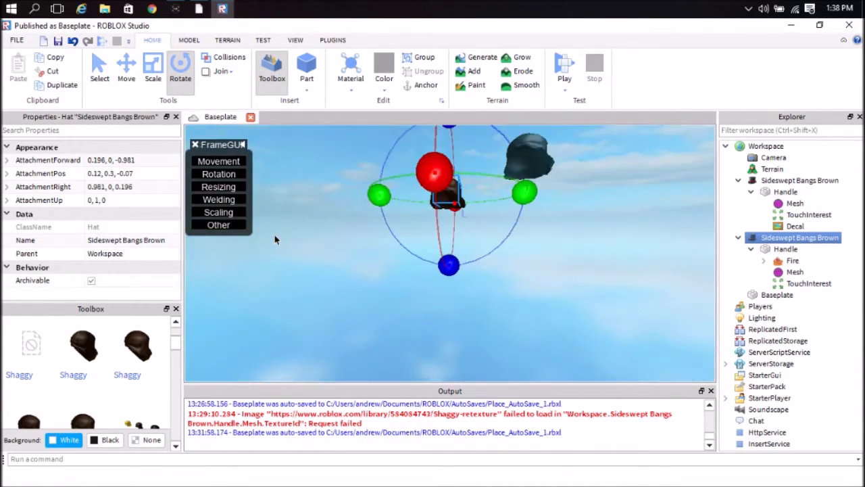
{"action": "scroll", "coordinate": [275, 239], "scroll_direction": "up", "scroll_amount": 5}
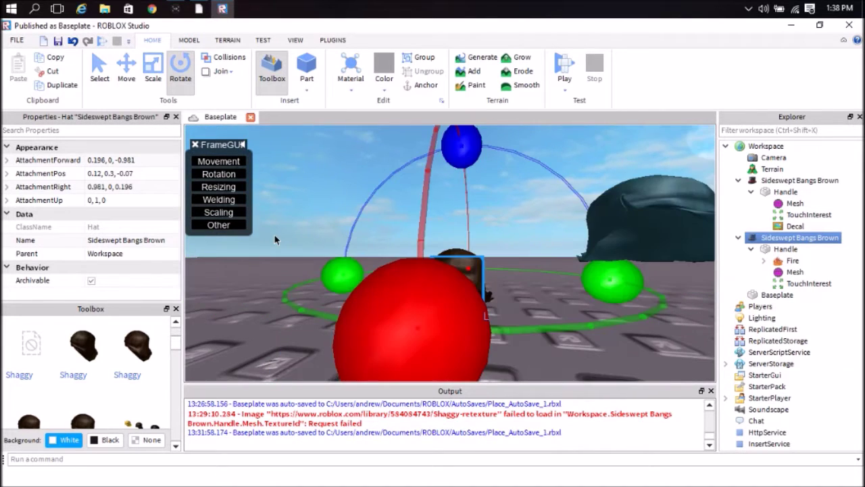
Clear the TextureId of the second Sideswept Bangs Brown hair's mesh.
{"action": "left_click", "coordinate": [275, 239]}
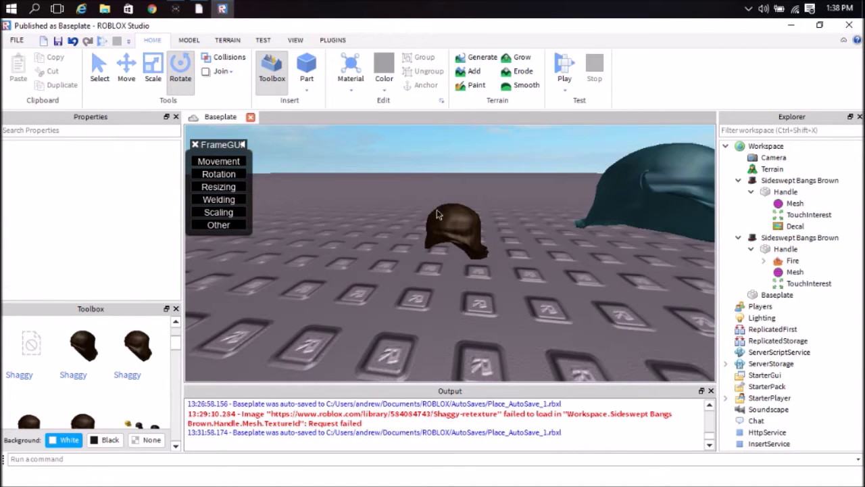
{"action": "left_click", "coordinate": [793, 238]}
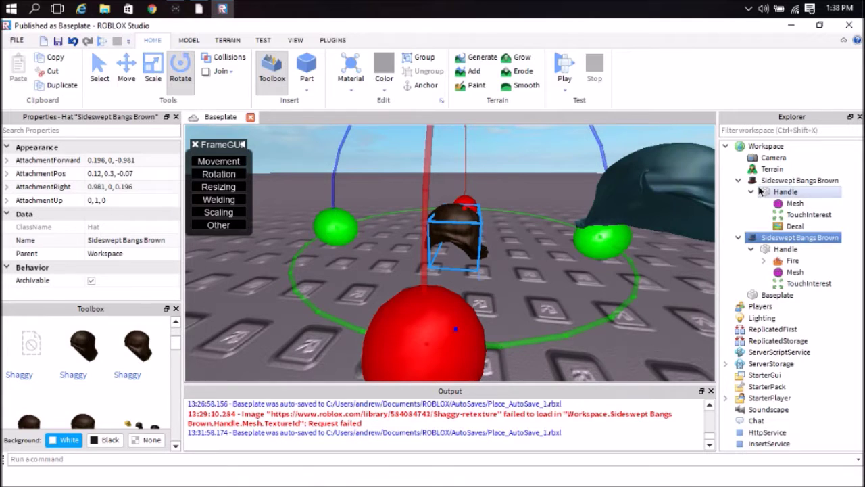
{"action": "left_click", "coordinate": [738, 181]}
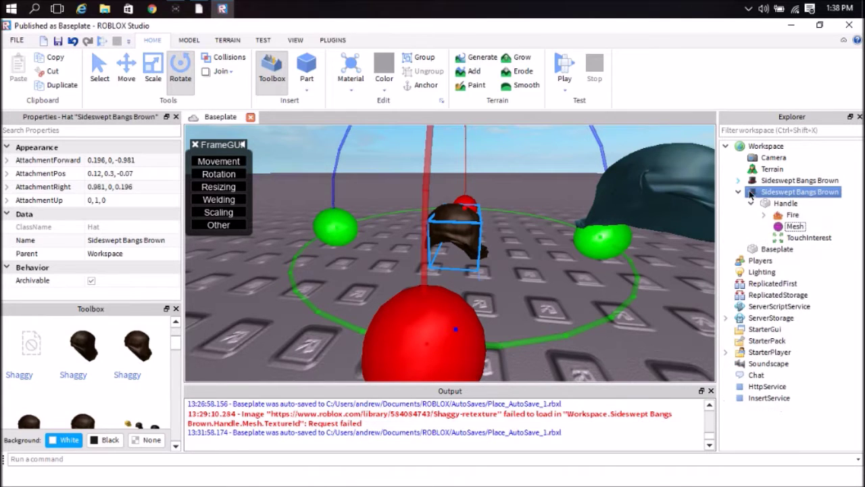
{"action": "left_click", "coordinate": [792, 226]}
{"action": "left_click", "coordinate": [122, 253]}
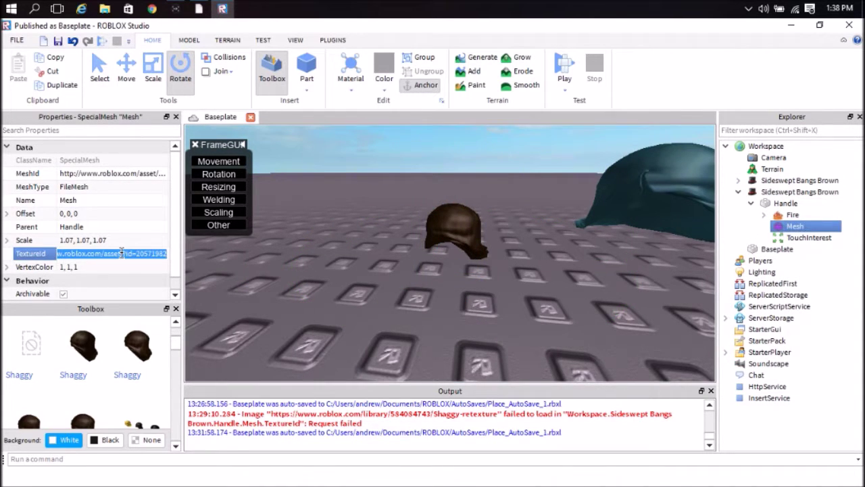
{"action": "key", "text": "BackSpace"}
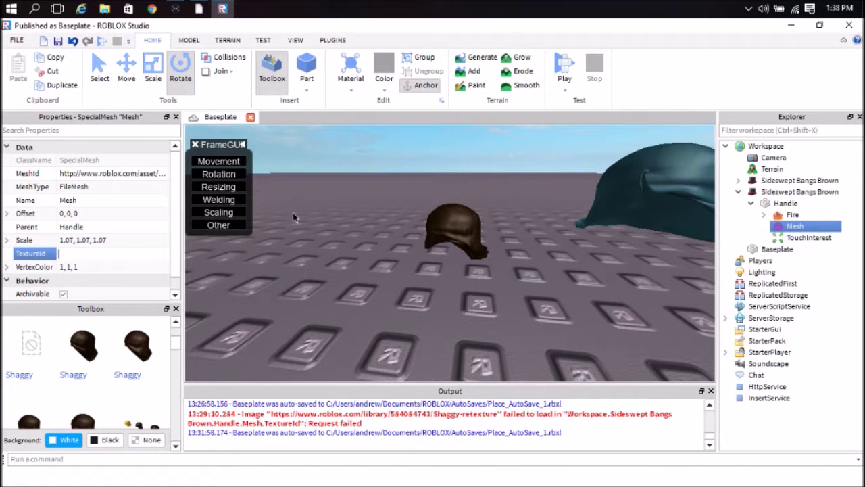
{"action": "left_click", "coordinate": [293, 216]}
Insert the green hair decal from My Decals in the Toolbox onto the hair's Handle.
{"action": "scroll", "coordinate": [88, 365], "scroll_direction": "up", "scroll_amount": 3}
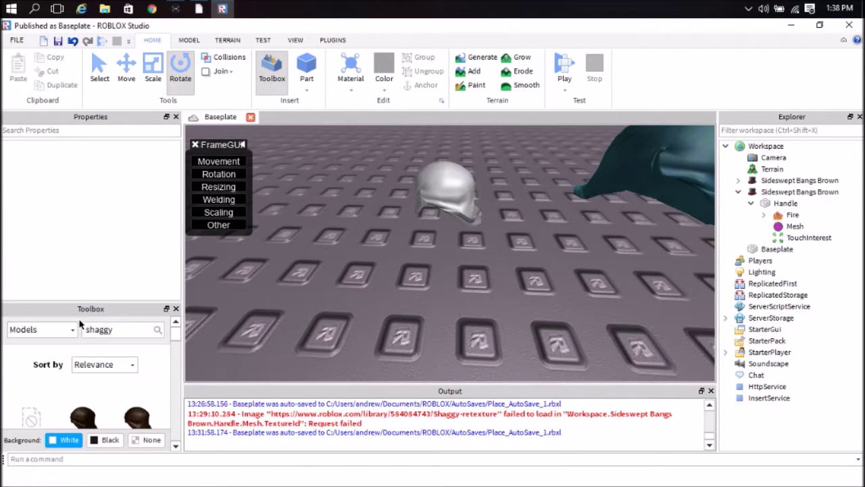
{"action": "left_click", "coordinate": [40, 329]}
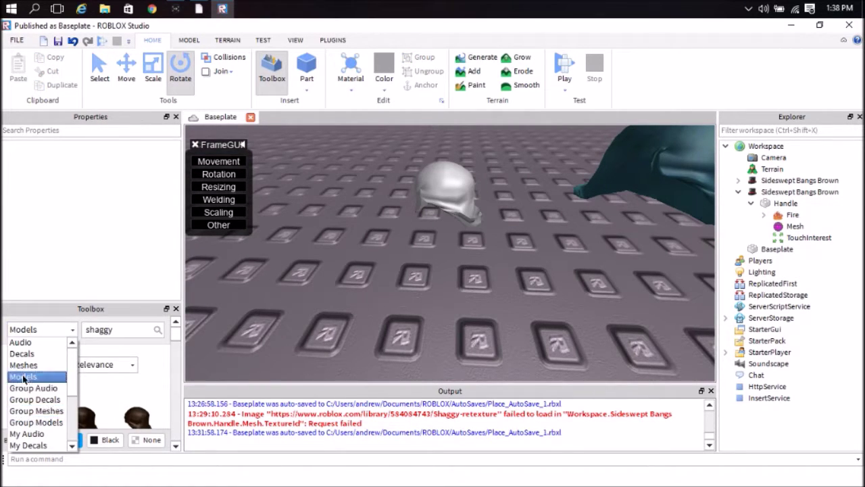
{"action": "left_click", "coordinate": [31, 445]}
{"action": "scroll", "coordinate": [68, 380], "scroll_direction": "down", "scroll_amount": 1}
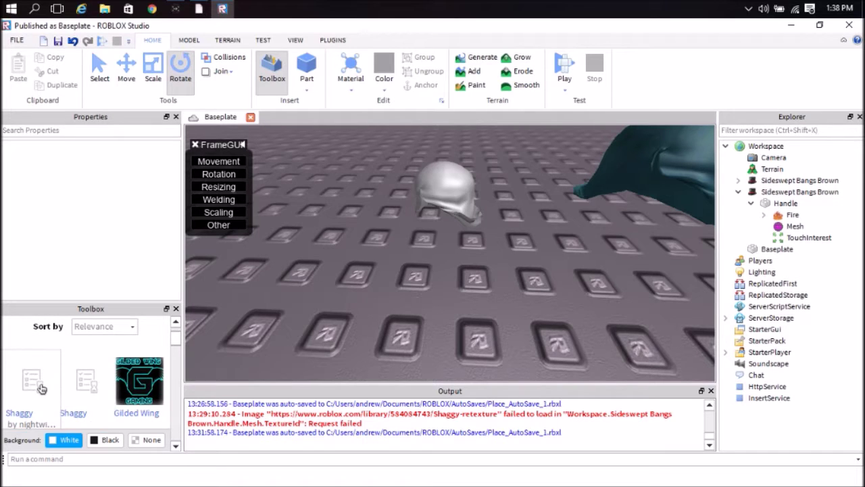
{"action": "left_click", "coordinate": [41, 385]}
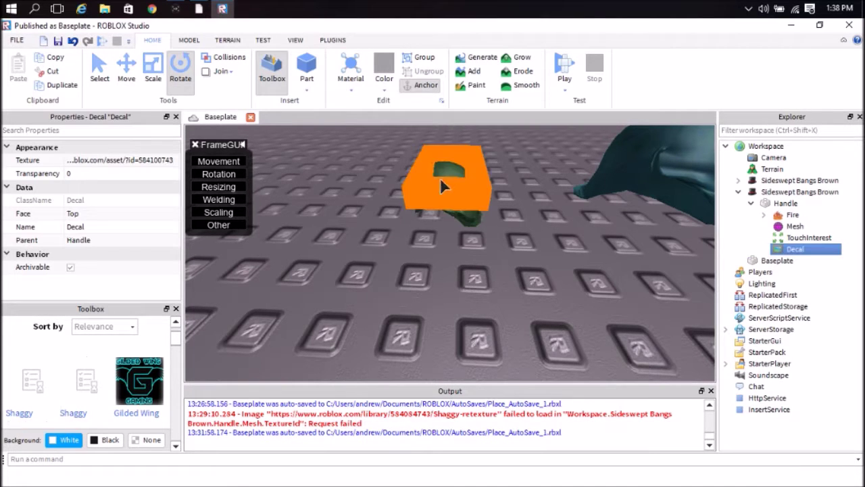
{"action": "left_click", "coordinate": [401, 235]}
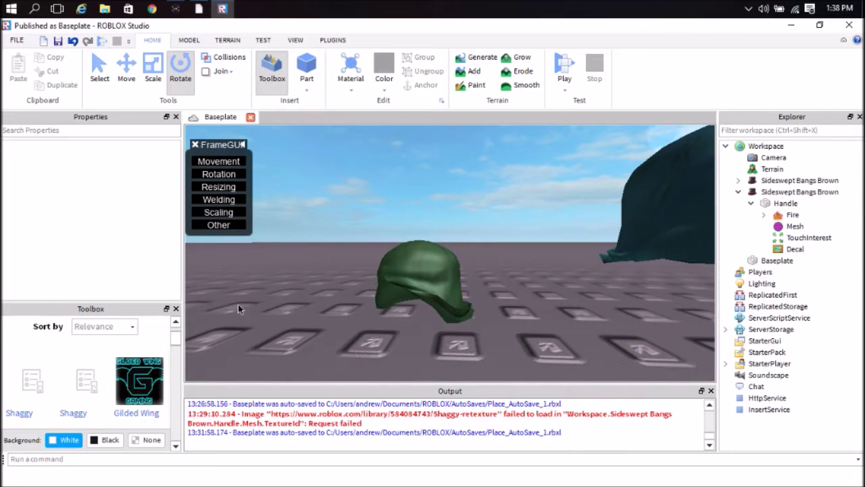
{"action": "left_click", "coordinate": [428, 275]}
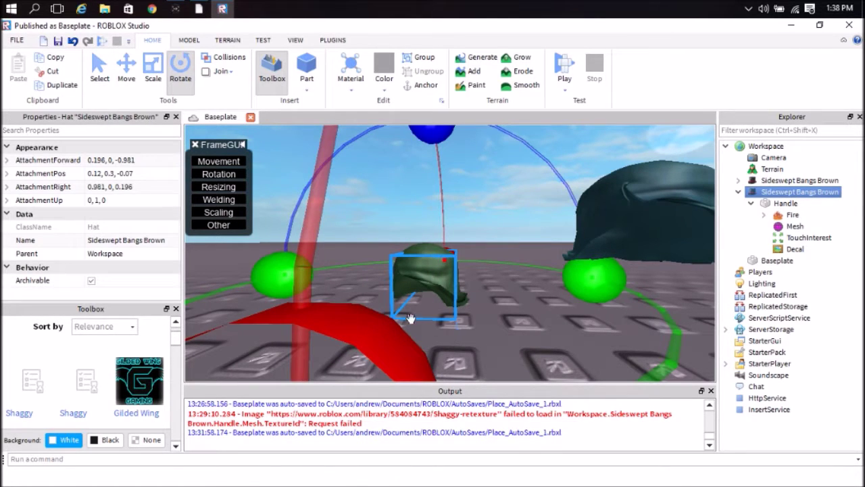
{"action": "mouse_move", "coordinate": [414, 315]}
{"action": "left_mouse_down"}
{"action": "mouse_move", "coordinate": [403, 336]}
{"action": "mouse_move", "coordinate": [245, 264]}
{"action": "left_mouse_up"}
{"action": "left_click", "coordinate": [245, 264]}
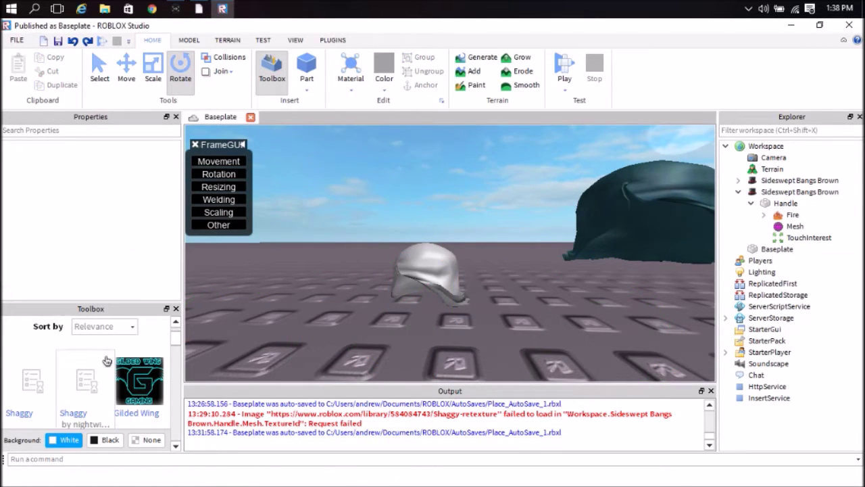
{"action": "scroll", "coordinate": [106, 362], "scroll_direction": "down", "scroll_amount": 2}
{"action": "scroll", "coordinate": [107, 362], "scroll_direction": "down", "scroll_amount": 1}
{"action": "scroll", "coordinate": [111, 357], "scroll_direction": "down", "scroll_amount": 1}
{"action": "scroll", "coordinate": [118, 353], "scroll_direction": "down", "scroll_amount": 1}
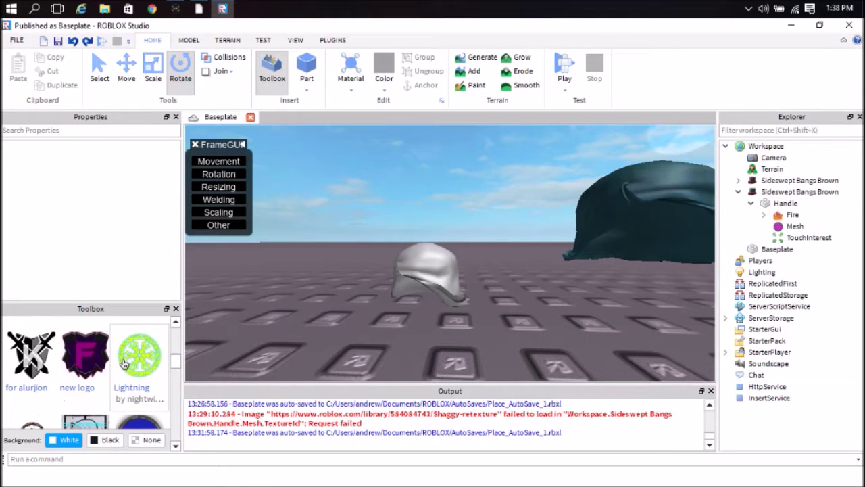
{"action": "left_click_drag", "start_coordinate": [123, 356], "coordinate": [421, 246]}
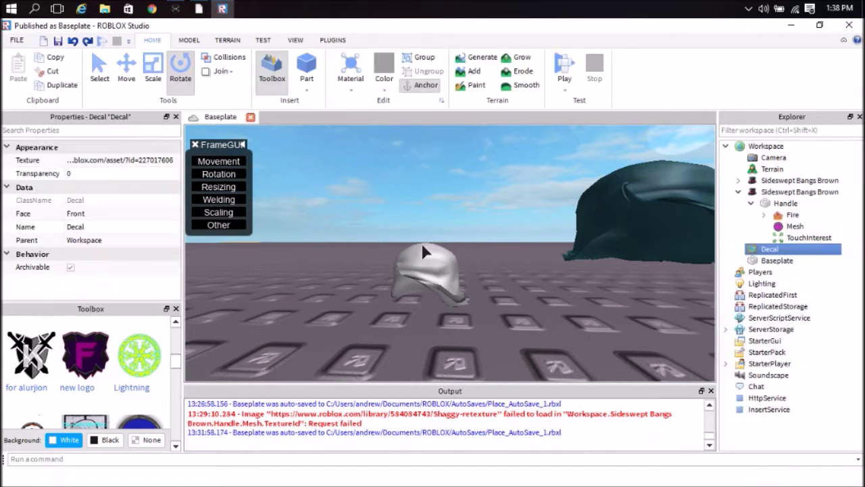
{"action": "key", "text": "f"}
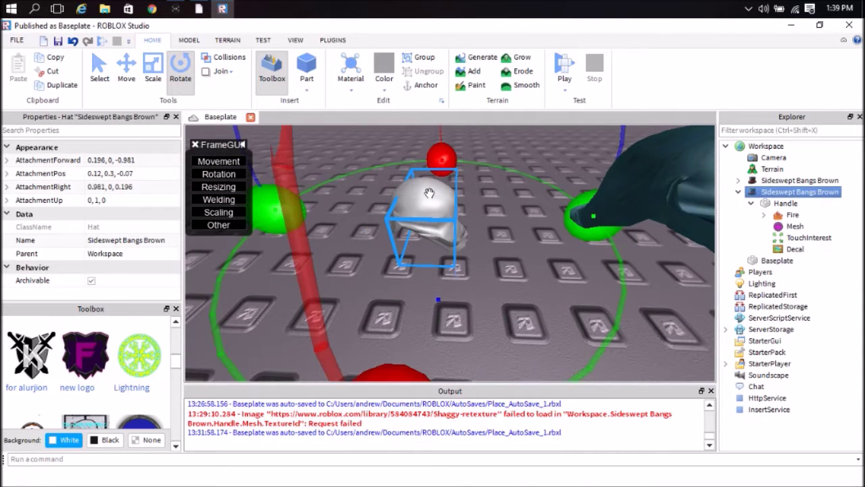
{"action": "left_click_drag", "start_coordinate": [430, 175], "coordinate": [431, 177]}
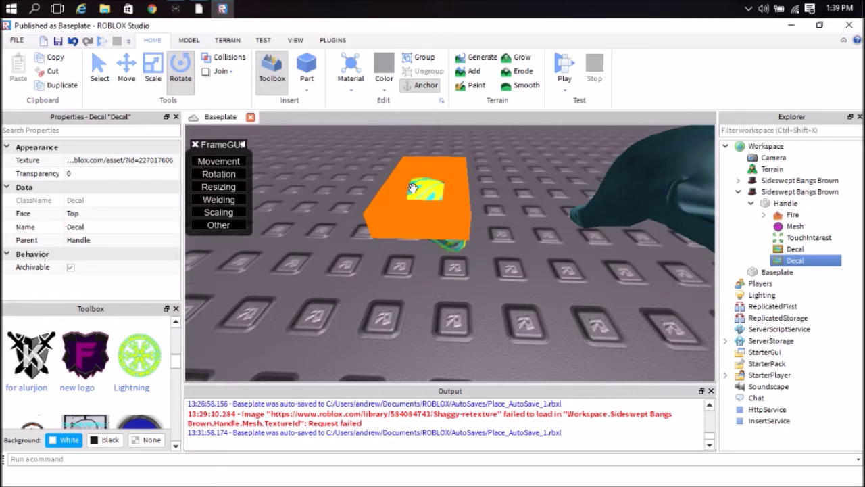
{"action": "right_click", "coordinate": [413, 188]}
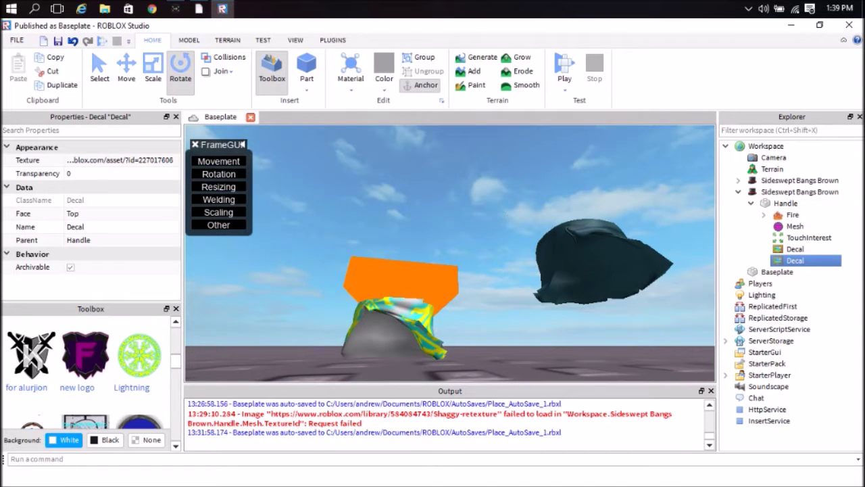
{"action": "scroll", "coordinate": [68, 367], "scroll_direction": "up", "scroll_amount": 3}
{"action": "key", "text": "Delete"}
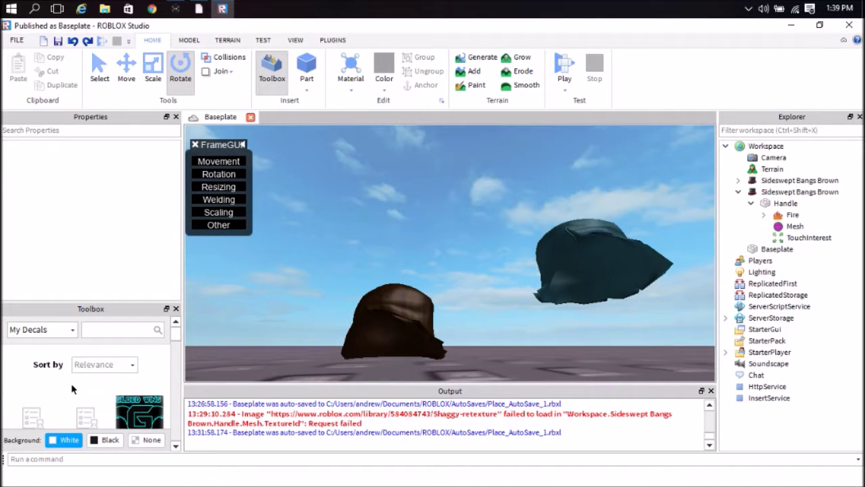
{"action": "key", "text": "alt"}
{"action": "key", "text": "ctrl+z"}
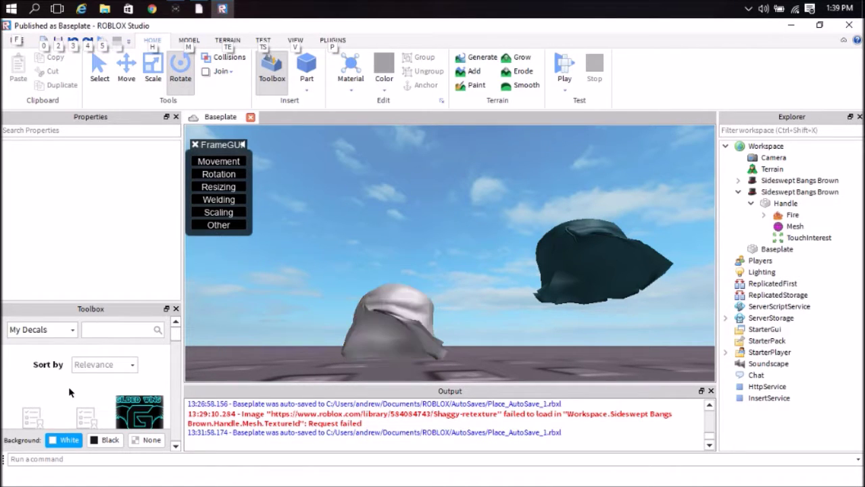
{"action": "key", "text": "ctrl+z"}
{"action": "key", "text": "ctrl+z"}
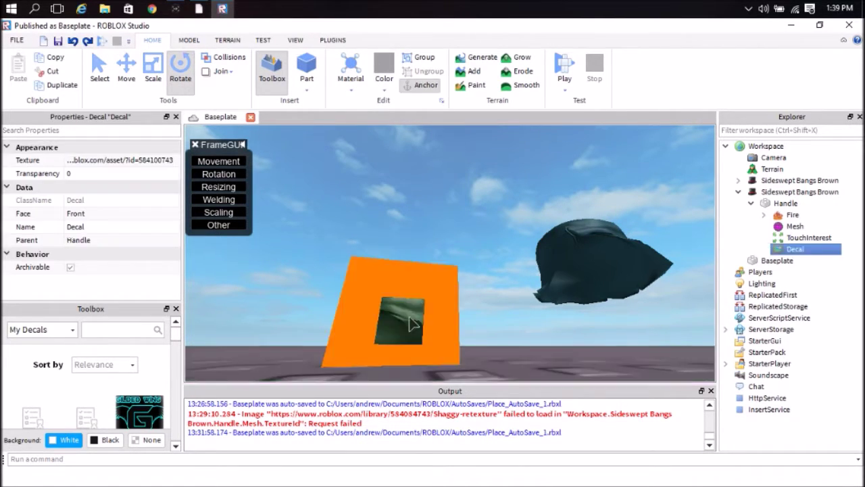
{"action": "key", "text": "ctrl+z"}
{"action": "key", "text": "ctrl+z"}
{"action": "left_click_drag", "start_coordinate": [391, 297], "coordinate": [391, 297]}
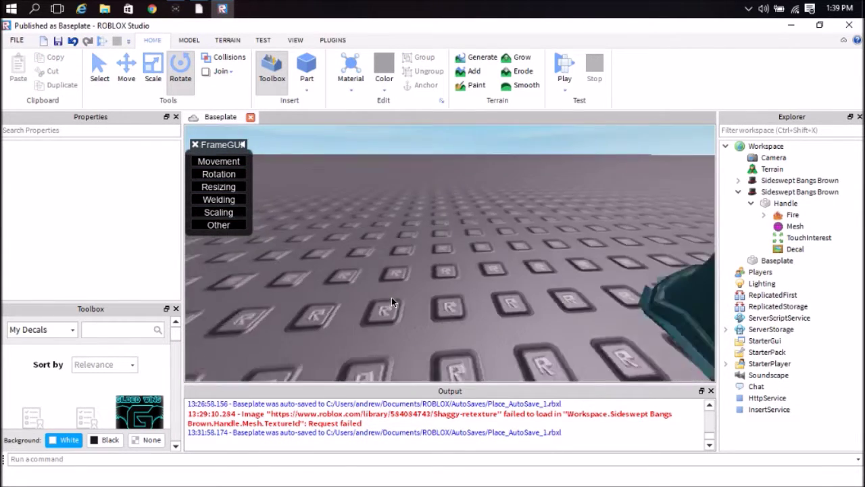
{"action": "left_click", "coordinate": [764, 214]}
Run a play test of the place with F5, then stop it.
{"action": "key", "text": "F5"}
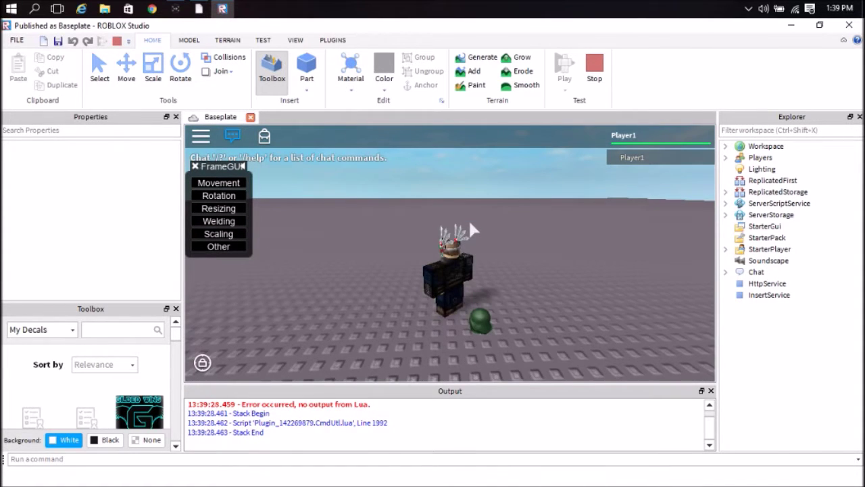
{"action": "left_click", "coordinate": [594, 80]}
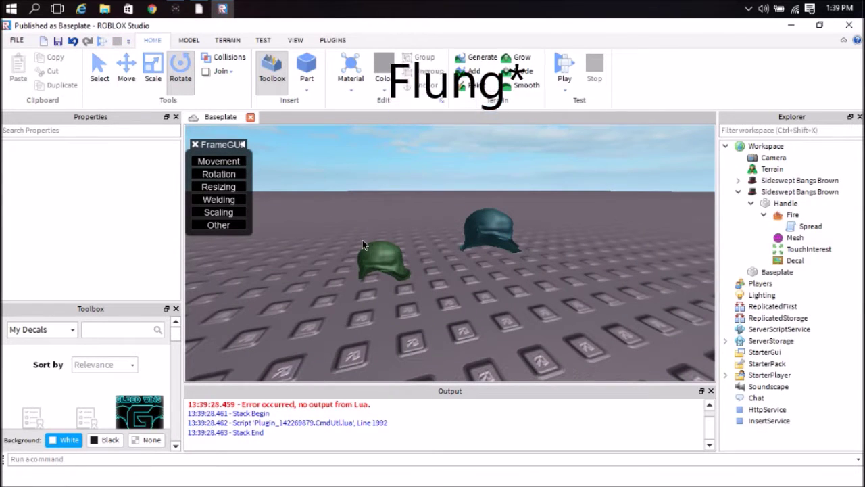
{"action": "scroll", "coordinate": [411, 295], "scroll_direction": "up", "scroll_amount": 3}
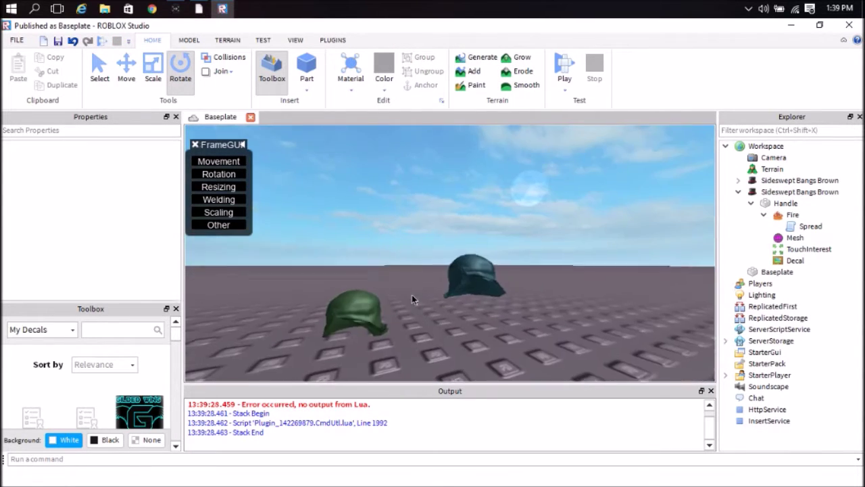
{"action": "scroll", "coordinate": [411, 299], "scroll_direction": "down", "scroll_amount": 2}
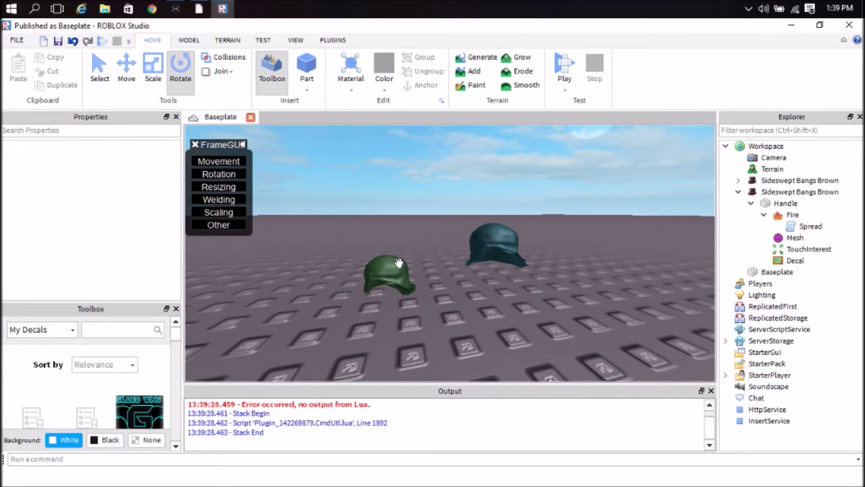
Drag the green hair slightly to the left in the viewport.
{"action": "left_click_drag", "start_coordinate": [395, 271], "coordinate": [359, 270]}
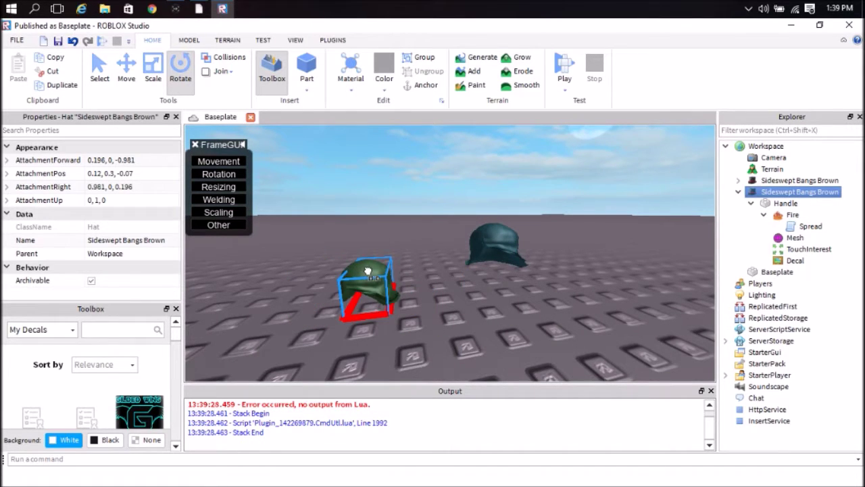
{"action": "scroll", "coordinate": [383, 271], "scroll_direction": "up", "scroll_amount": 2}
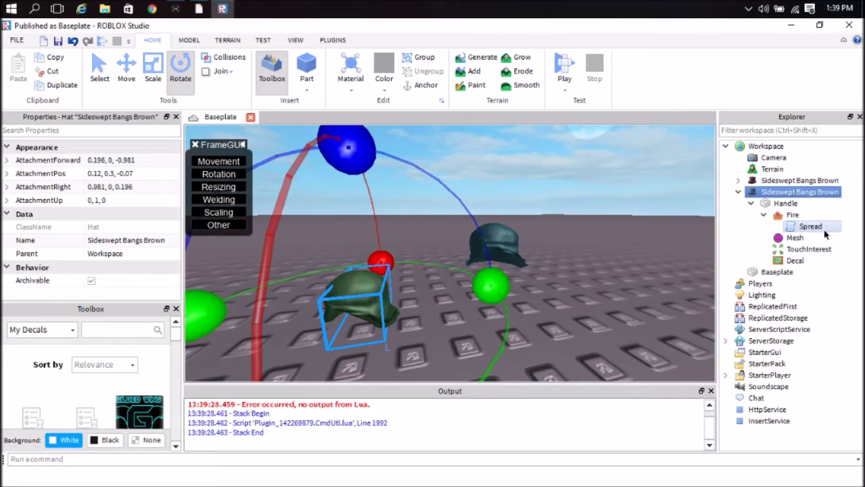
{"action": "scroll", "coordinate": [133, 365], "scroll_direction": "down", "scroll_amount": 3}
{"action": "scroll", "coordinate": [132, 365], "scroll_direction": "down", "scroll_amount": 2}
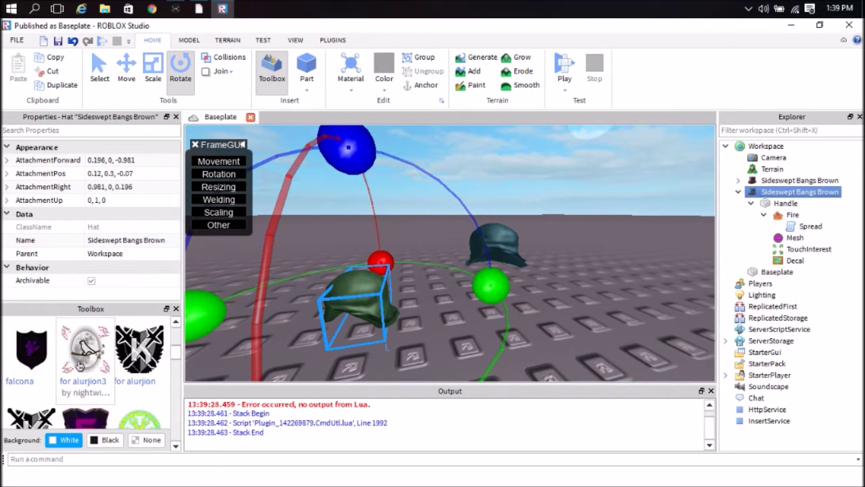
{"action": "scroll", "coordinate": [133, 364], "scroll_direction": "down", "scroll_amount": 2}
{"action": "scroll", "coordinate": [132, 365], "scroll_direction": "down", "scroll_amount": 2}
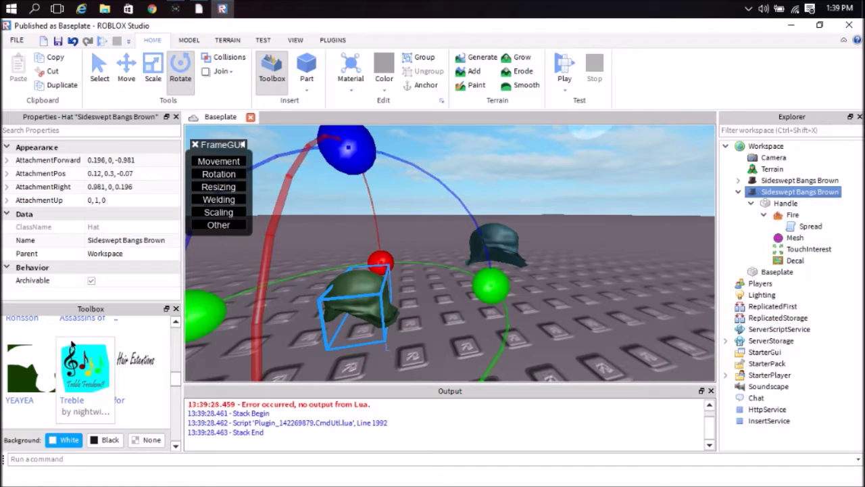